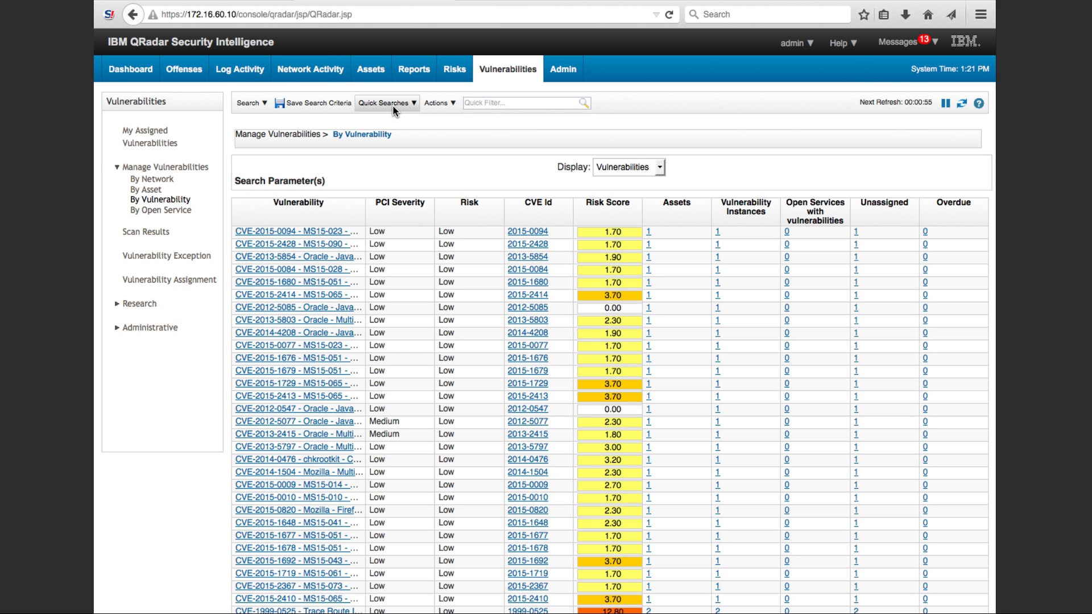
# Run the WIN7 saved search on the vulnerability list and sort the results by risk score, highest first.
pyautogui.click(393, 107)
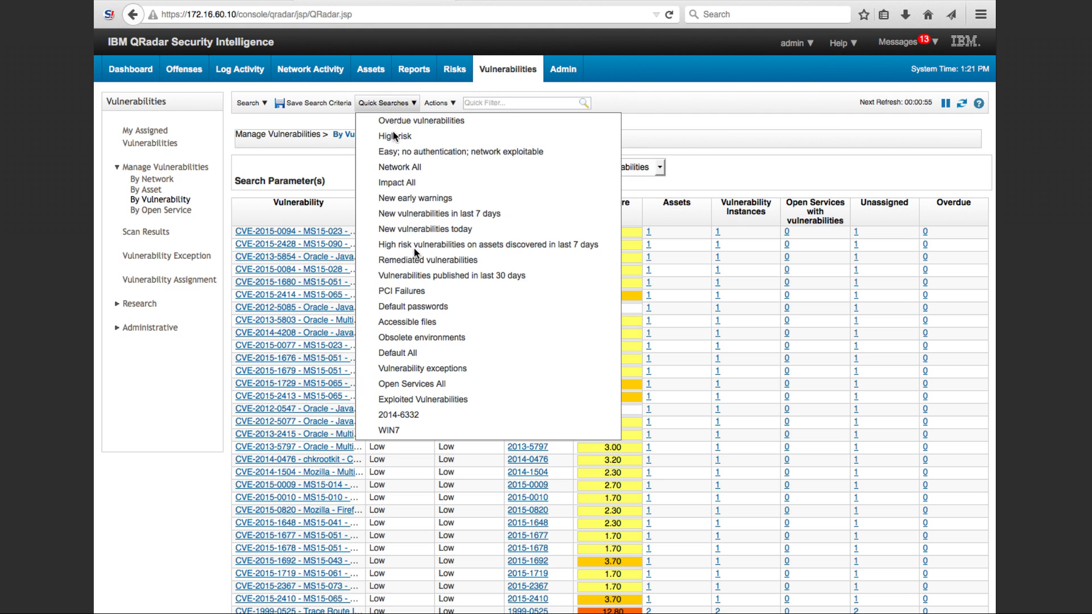
pyautogui.click(432, 431)
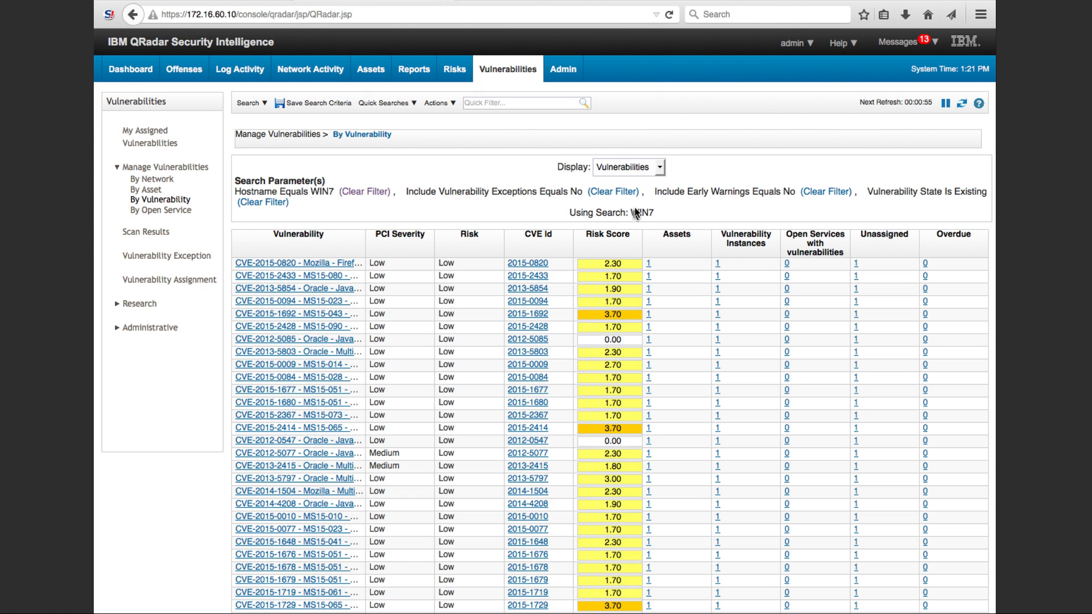
pyautogui.click(618, 236)
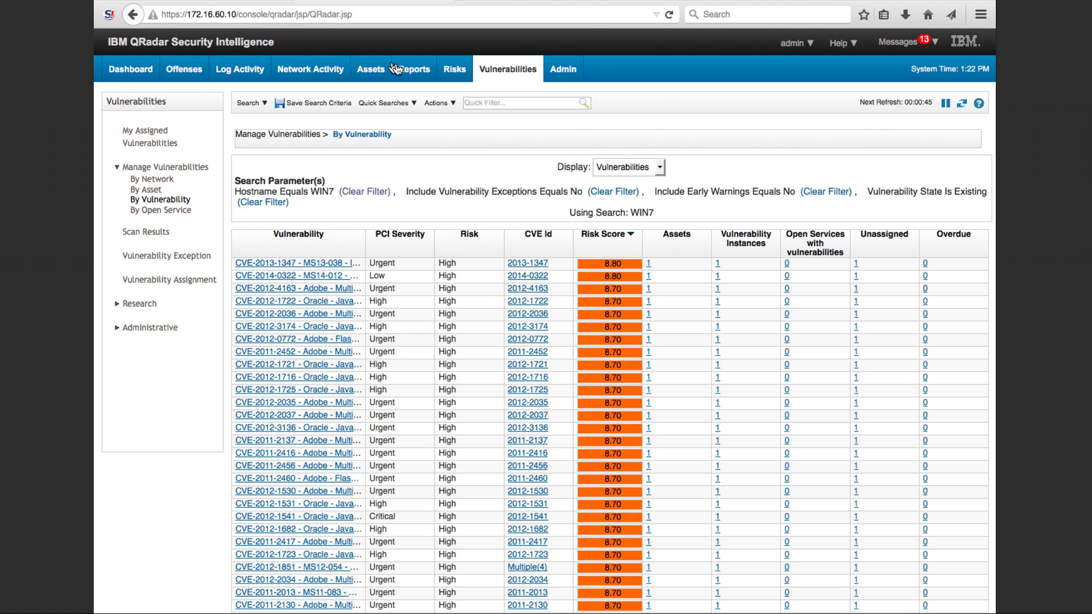
# Find the "Vulnerabilities being exploited" question in the Risks Policy Monitor, review its definition and save it.
pyautogui.click(461, 72)
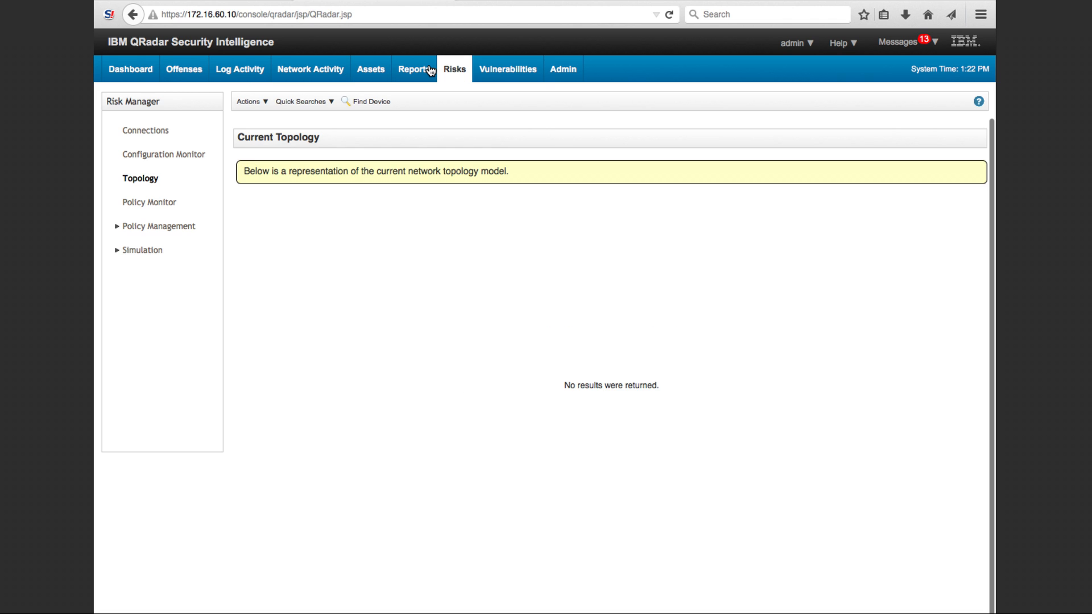
pyautogui.click(151, 202)
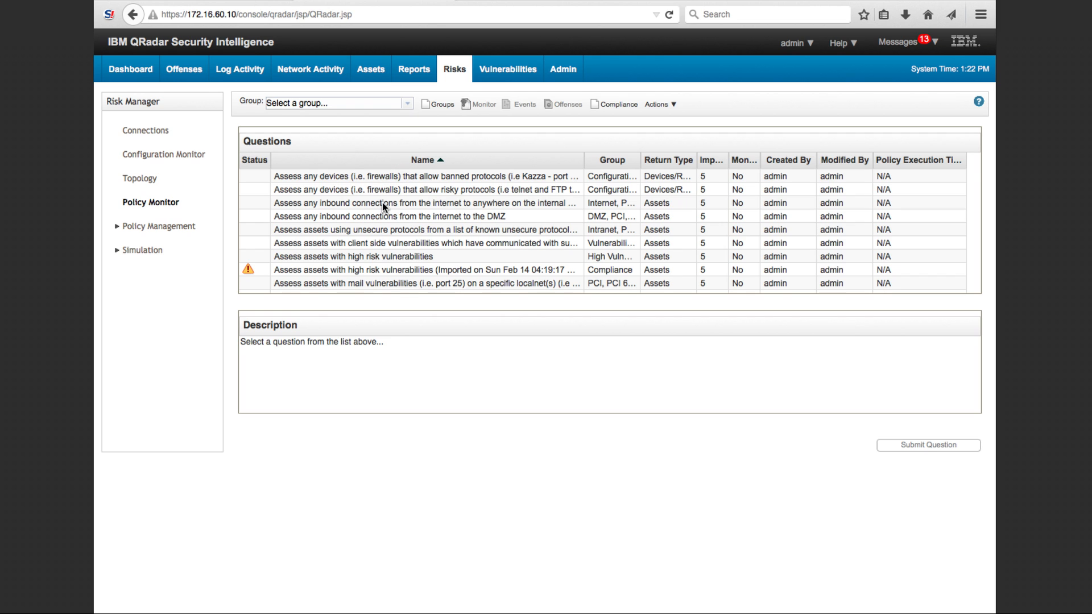
pyautogui.scroll(-3, 384, 207)
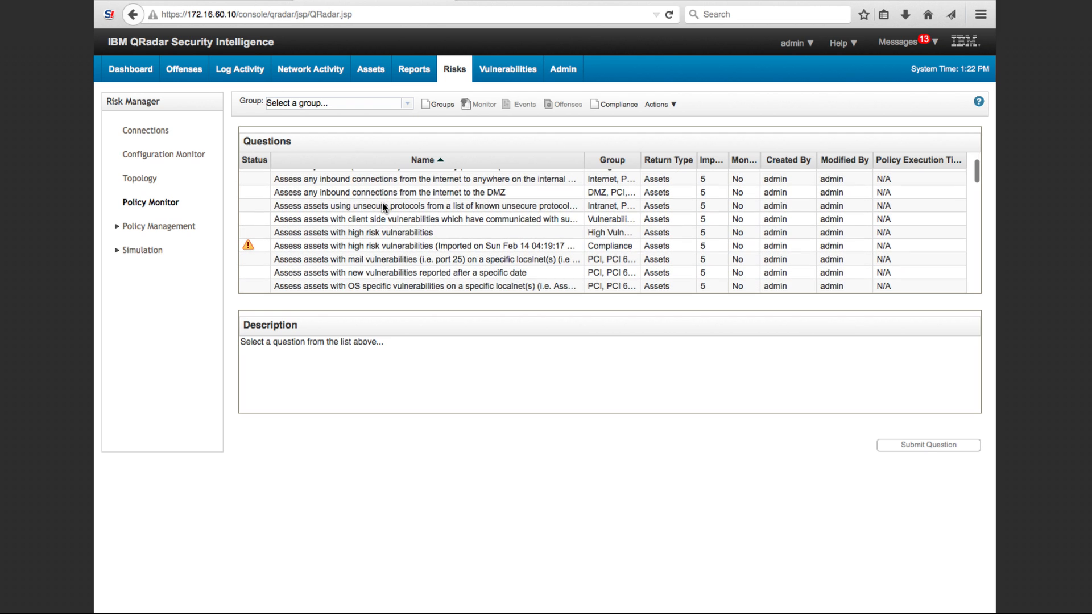
pyautogui.scroll(-2, 383, 206)
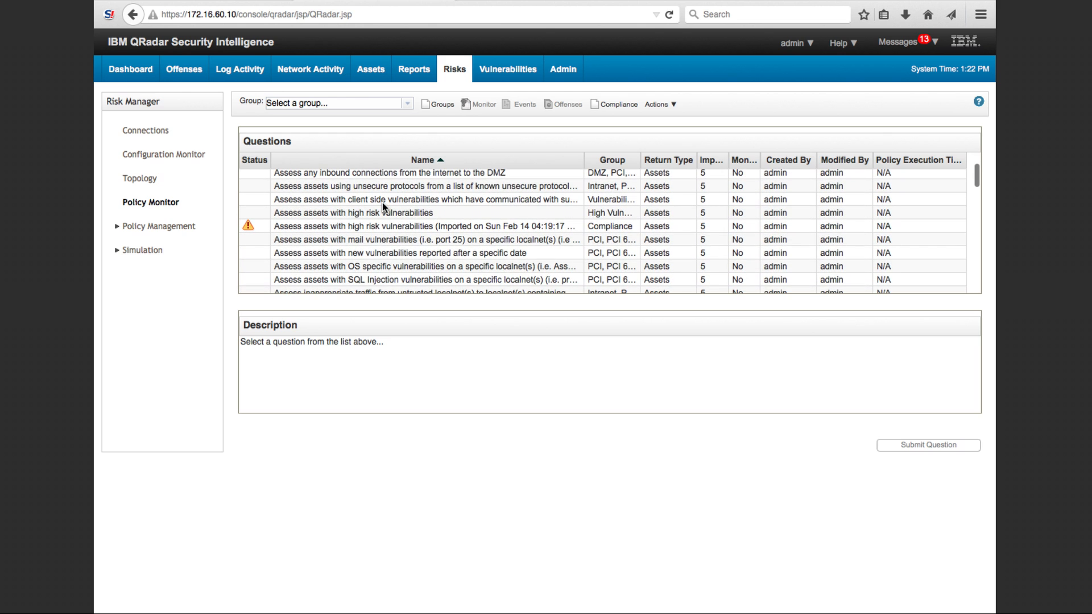
pyautogui.scroll(-2, 383, 206)
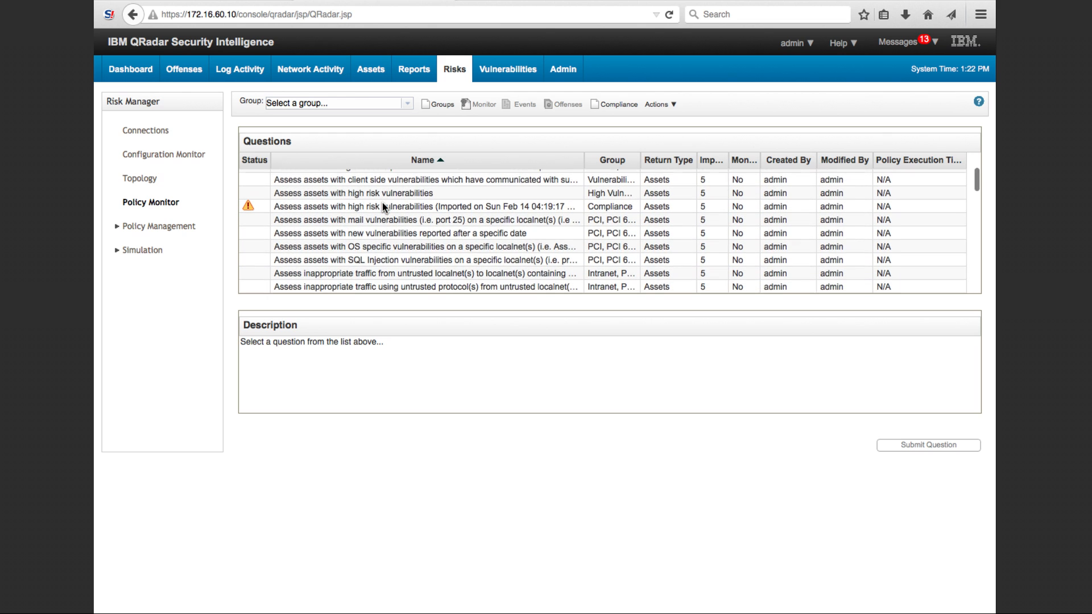
pyautogui.scroll(-3, 383, 206)
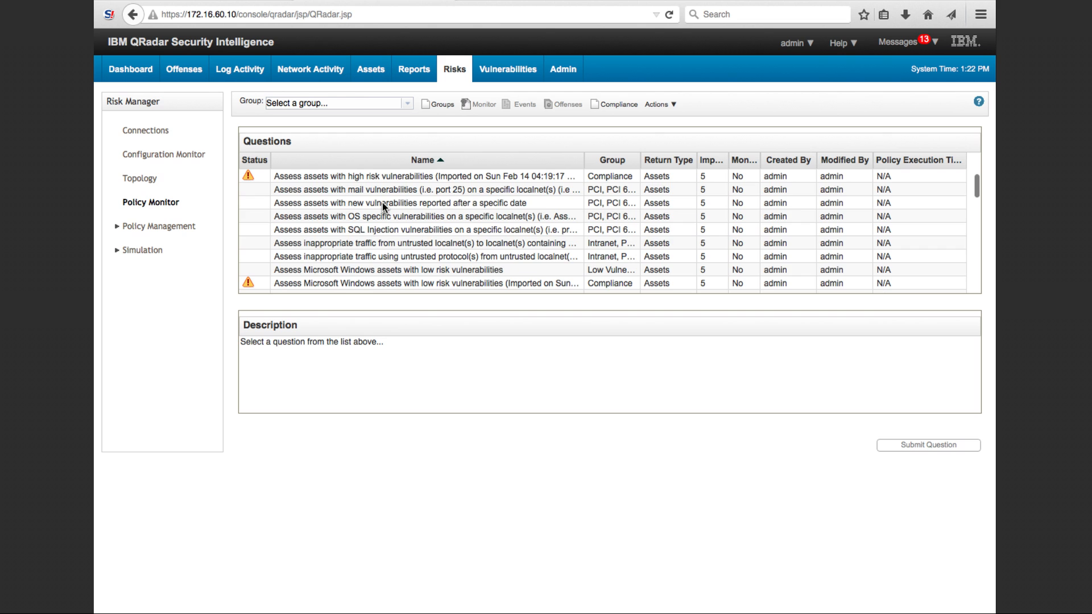
pyautogui.scroll(-3, 383, 206)
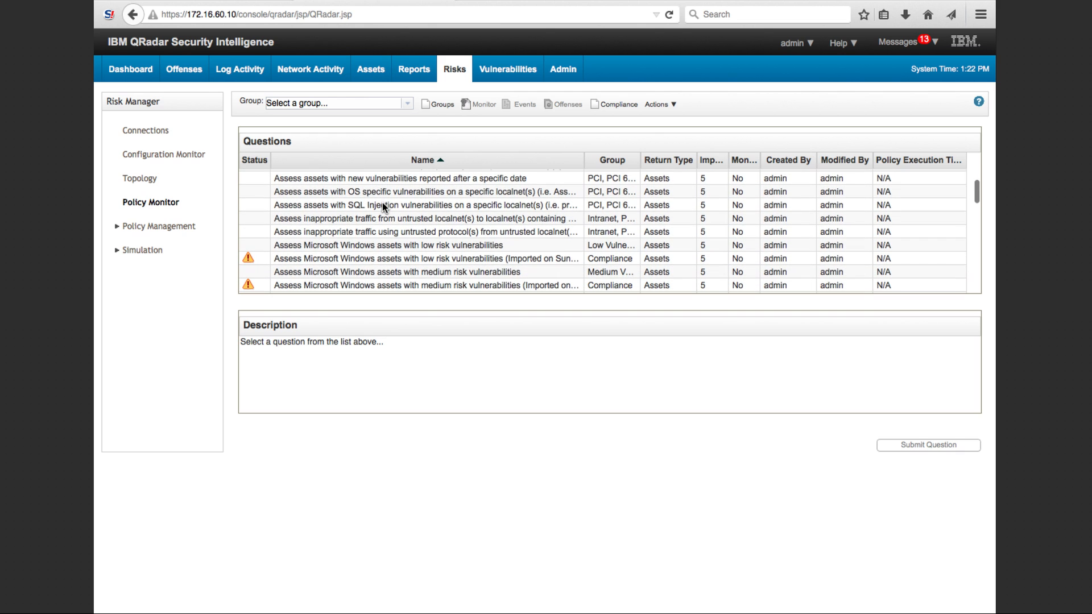
pyautogui.scroll(-5, 383, 204)
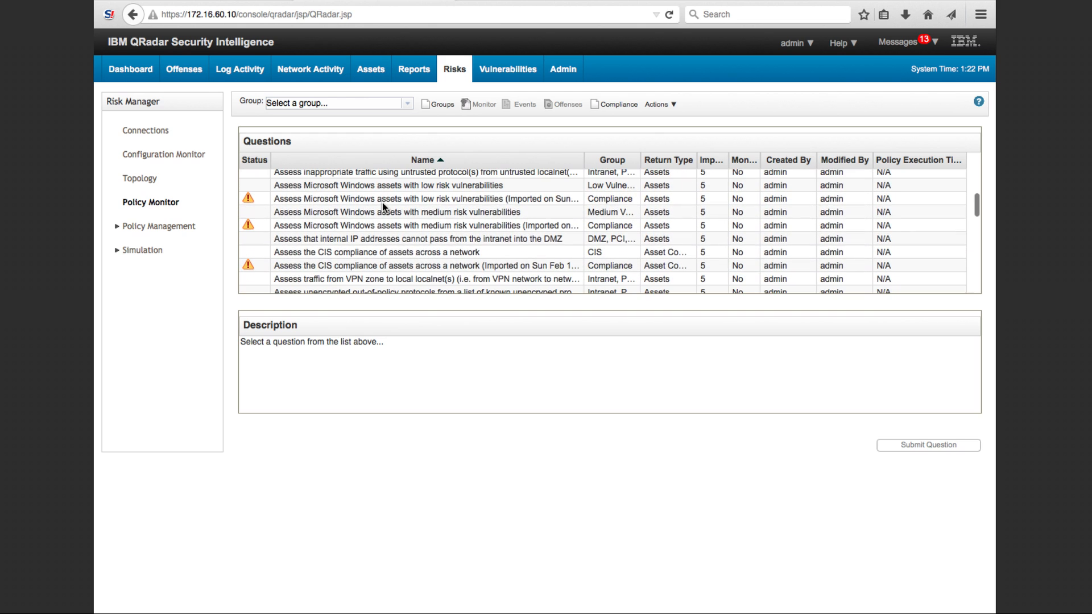
pyautogui.scroll(-5, 382, 202)
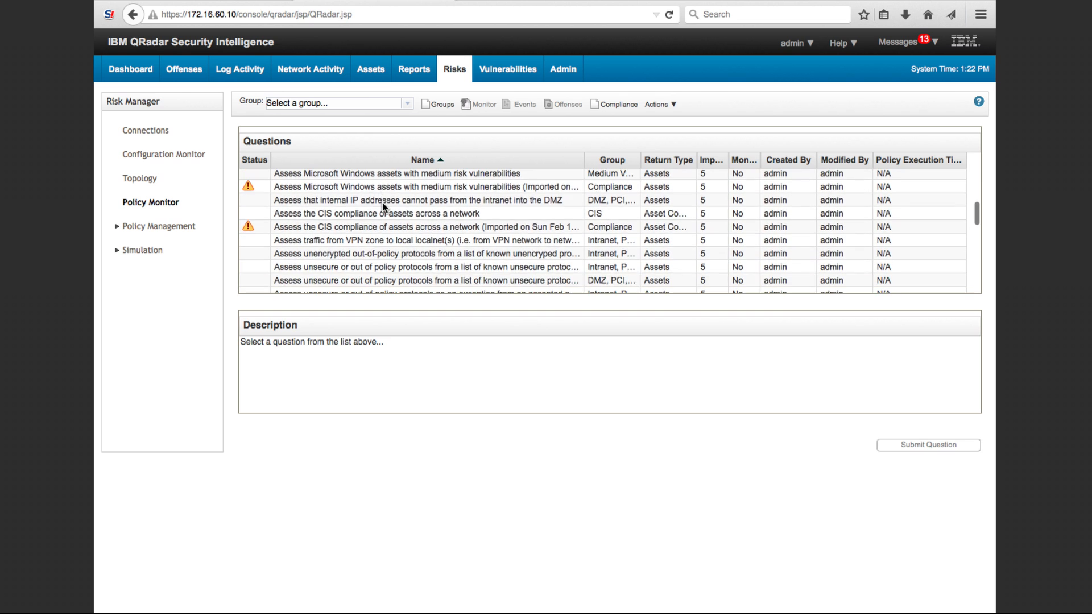
pyautogui.scroll(-4, 382, 202)
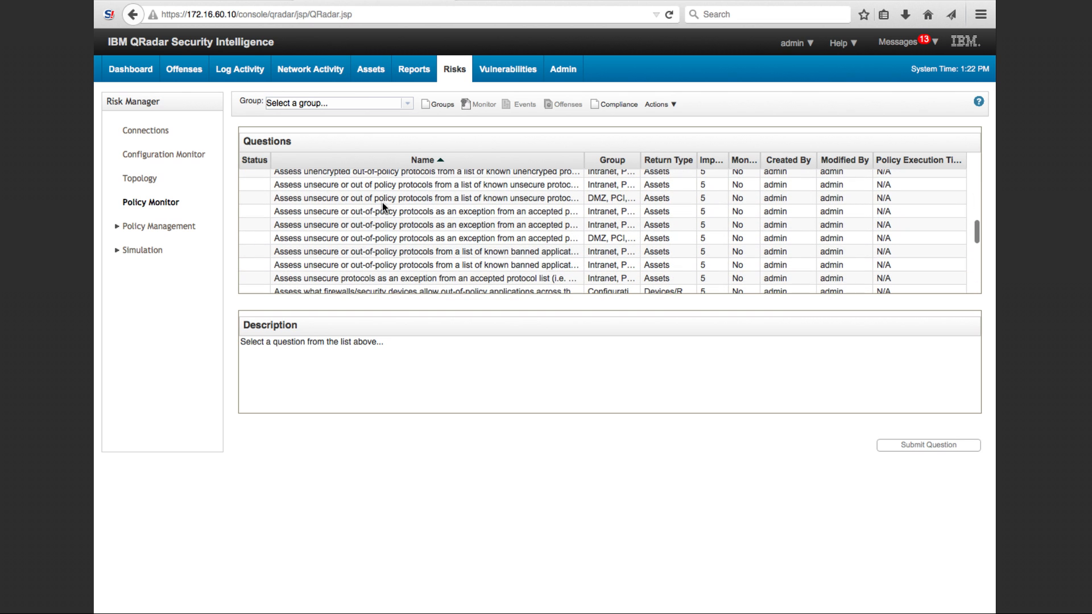
pyautogui.scroll(-8, 382, 203)
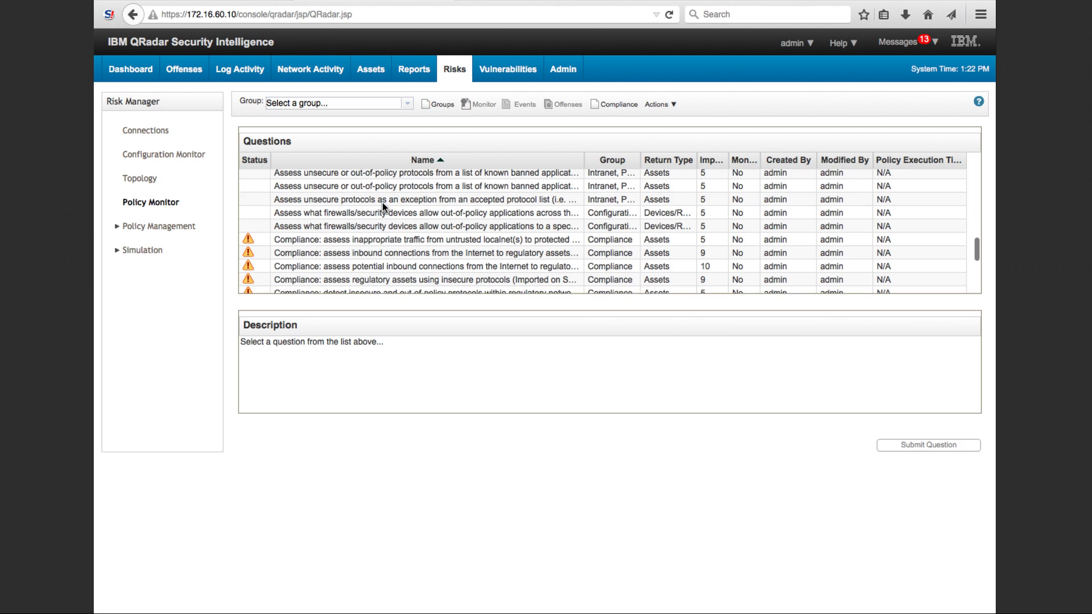
pyautogui.scroll(-7, 382, 202)
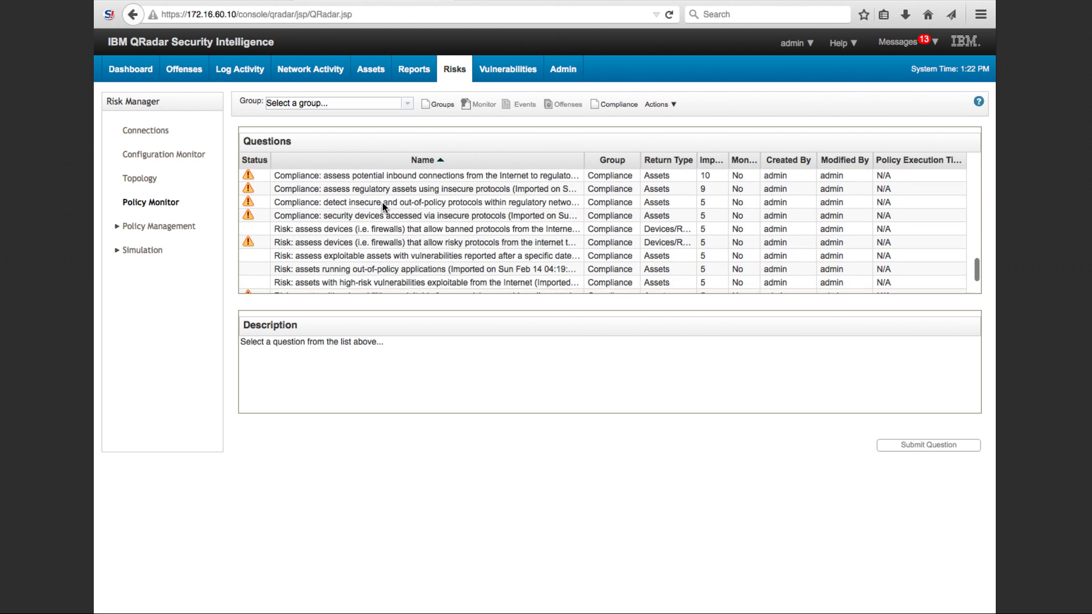
pyautogui.scroll(-2, 382, 202)
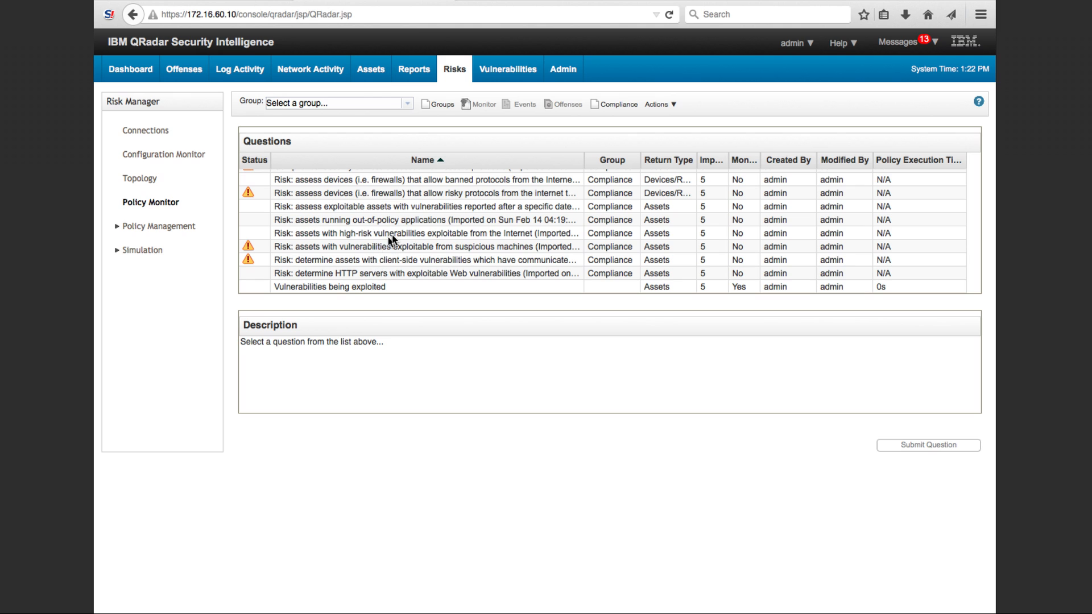
pyautogui.doubleClick(373, 288)
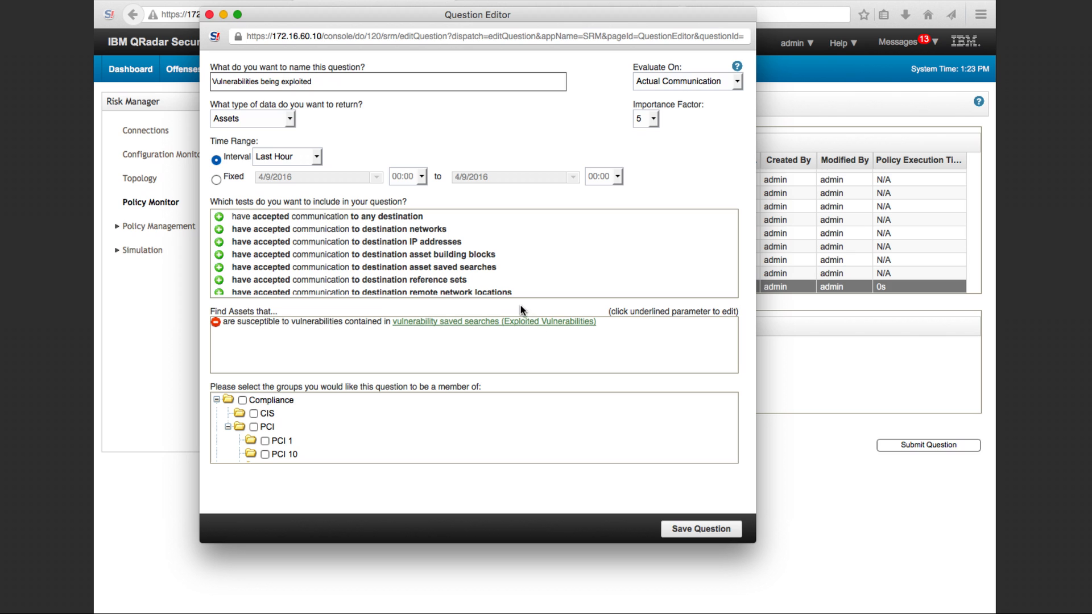
pyautogui.click(685, 528)
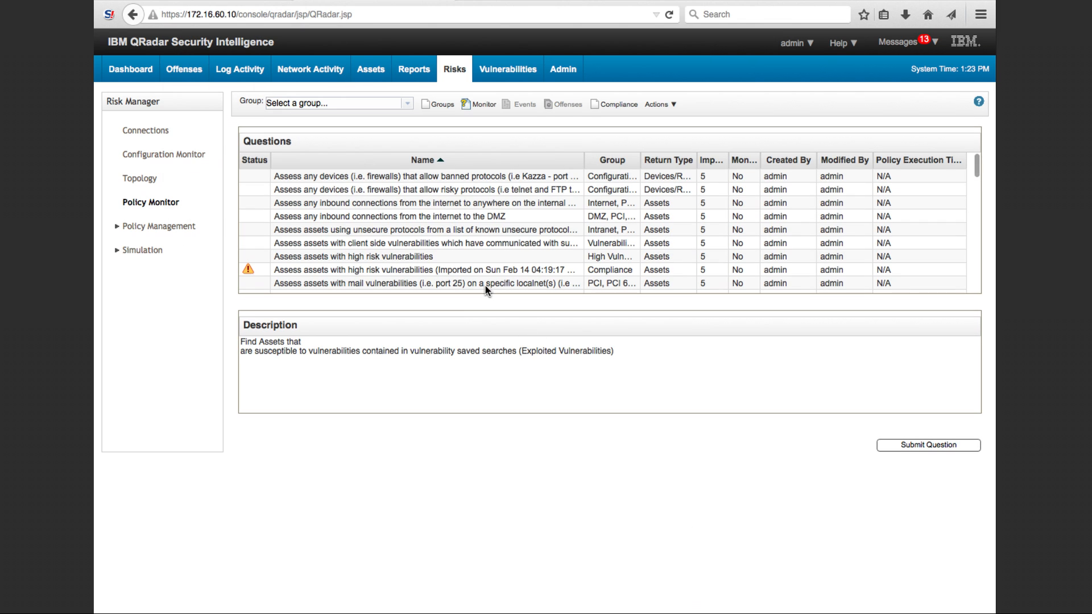
# Examine the question's monitor settings, especially the vulnerability score adjustment on question fail, and close them without saving.
pyautogui.click(483, 106)
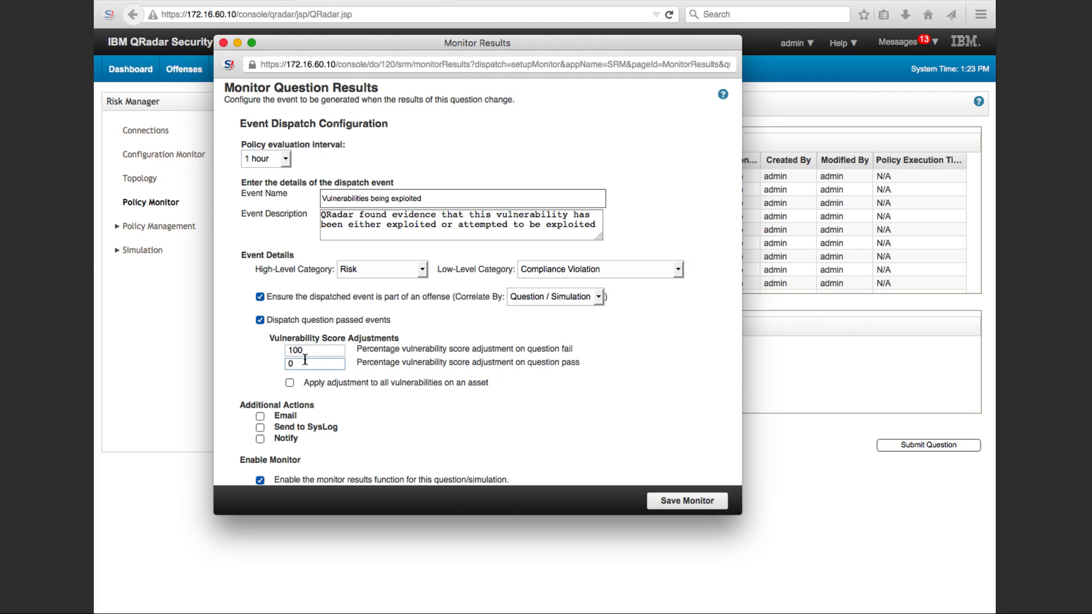
pyautogui.click(323, 352)
pyautogui.click(224, 43)
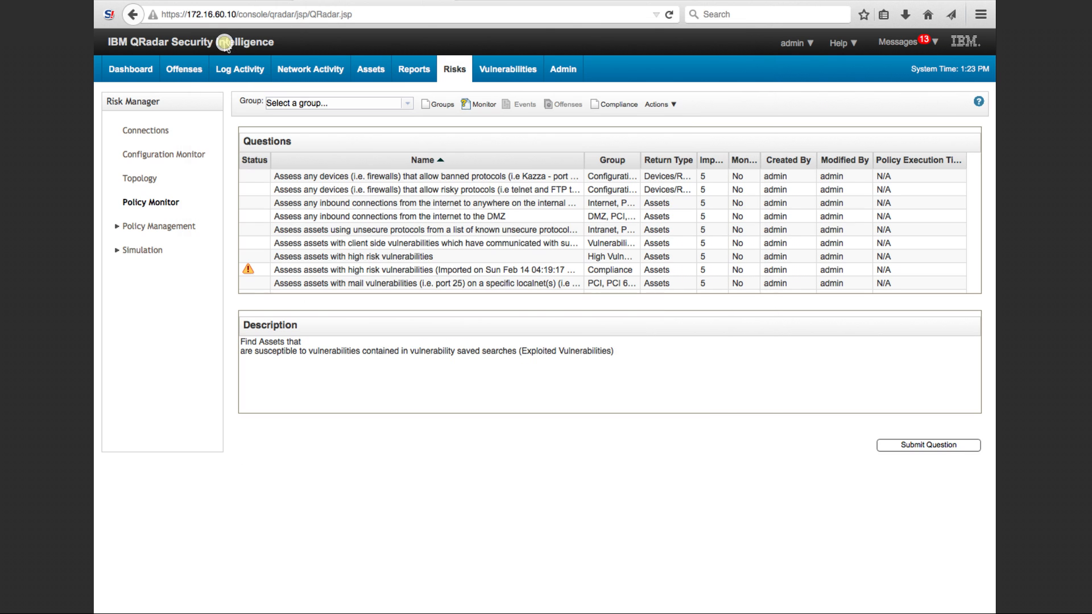
# Return to Vulnerabilities, check the WIN7 risk scores, and run the Exploited Vulnerabilities saved search.
pyautogui.click(504, 69)
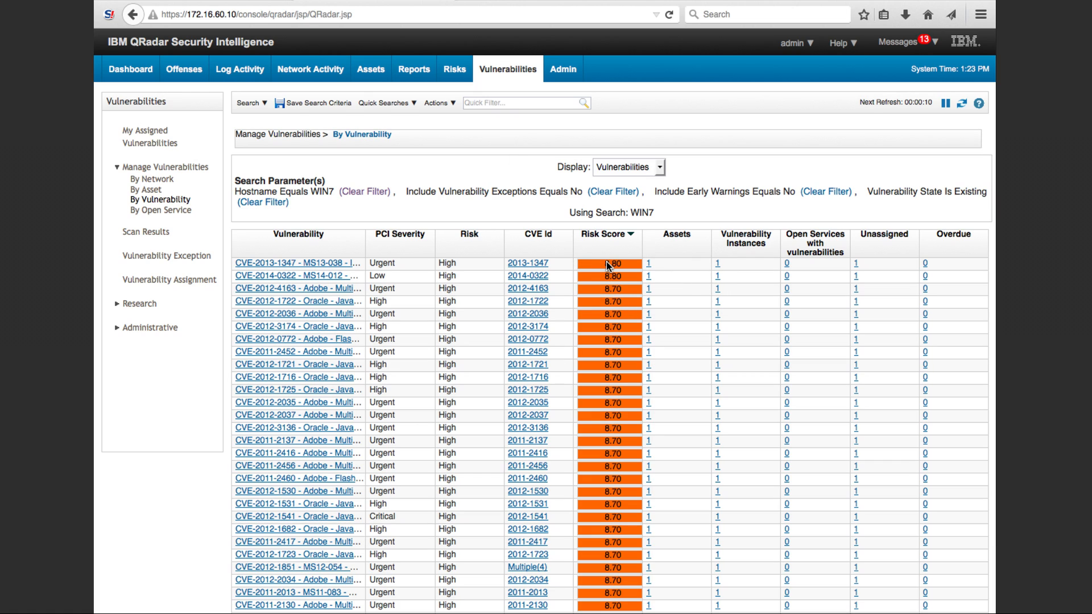
pyautogui.moveTo(605, 265)
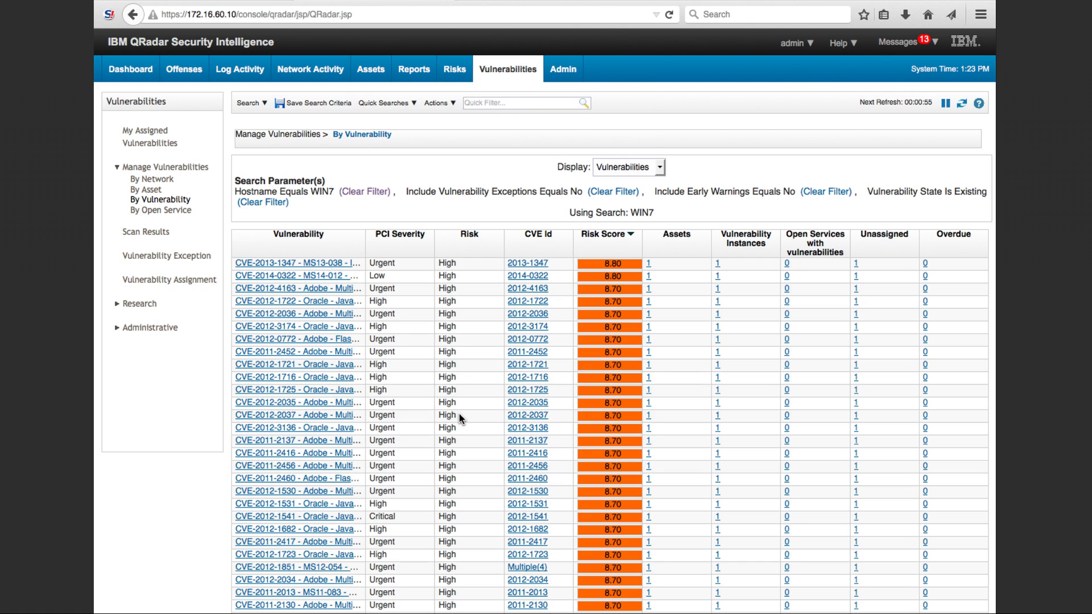
pyautogui.click(391, 104)
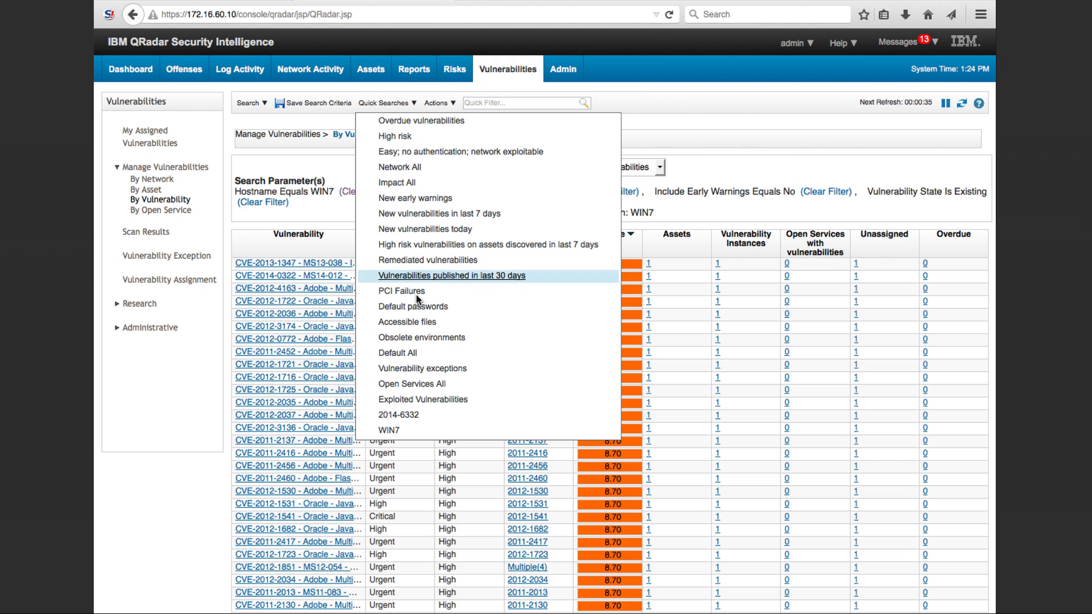
pyautogui.click(416, 399)
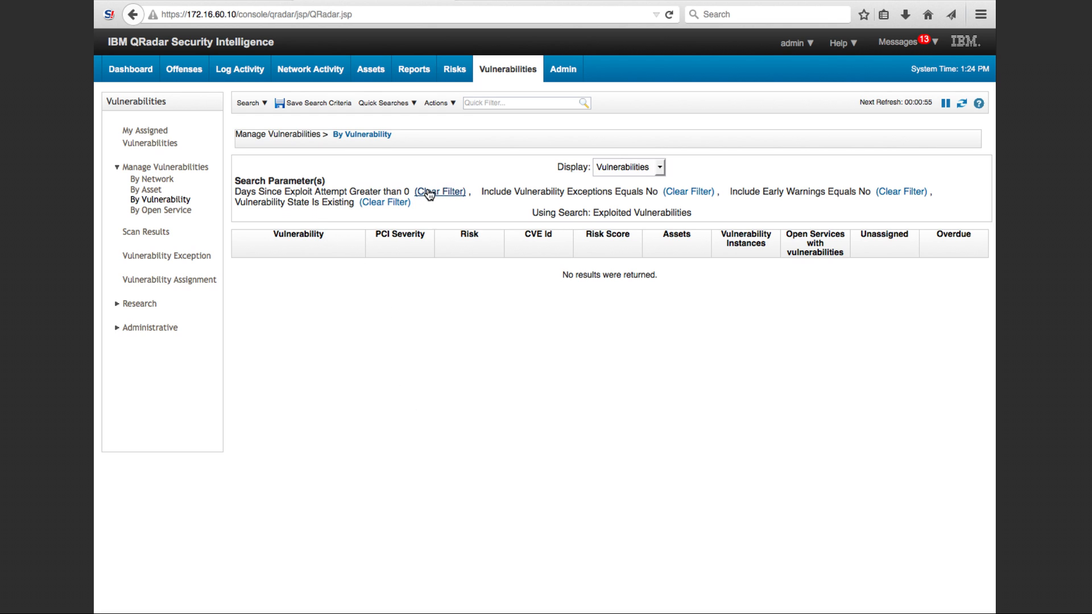
# Start a new search under Manage Vulnerabilities and examine the parameters available for filtering.
pyautogui.click(496, 74)
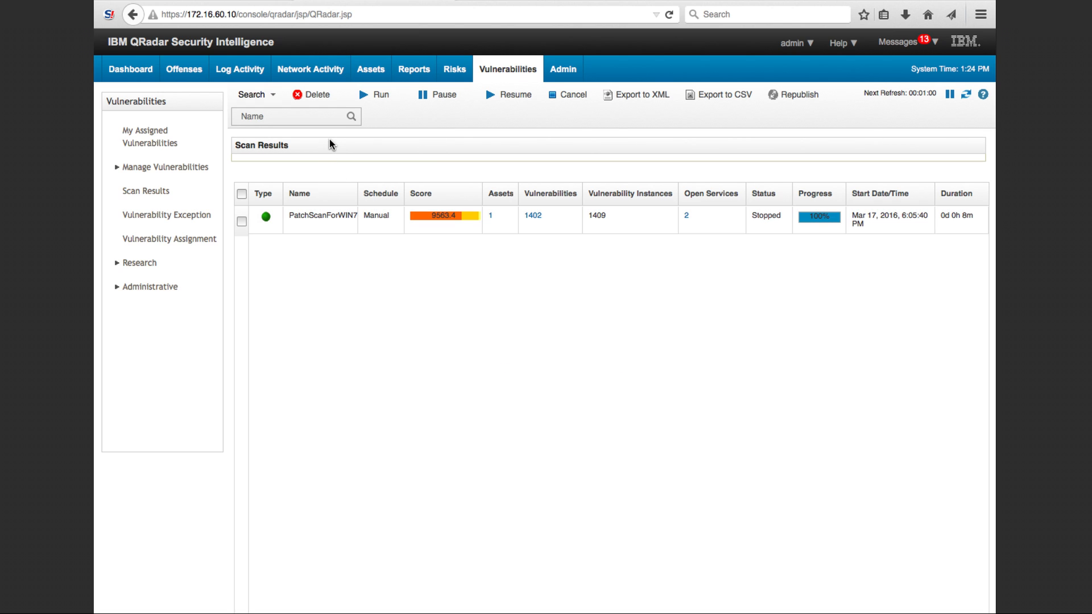
pyautogui.click(171, 169)
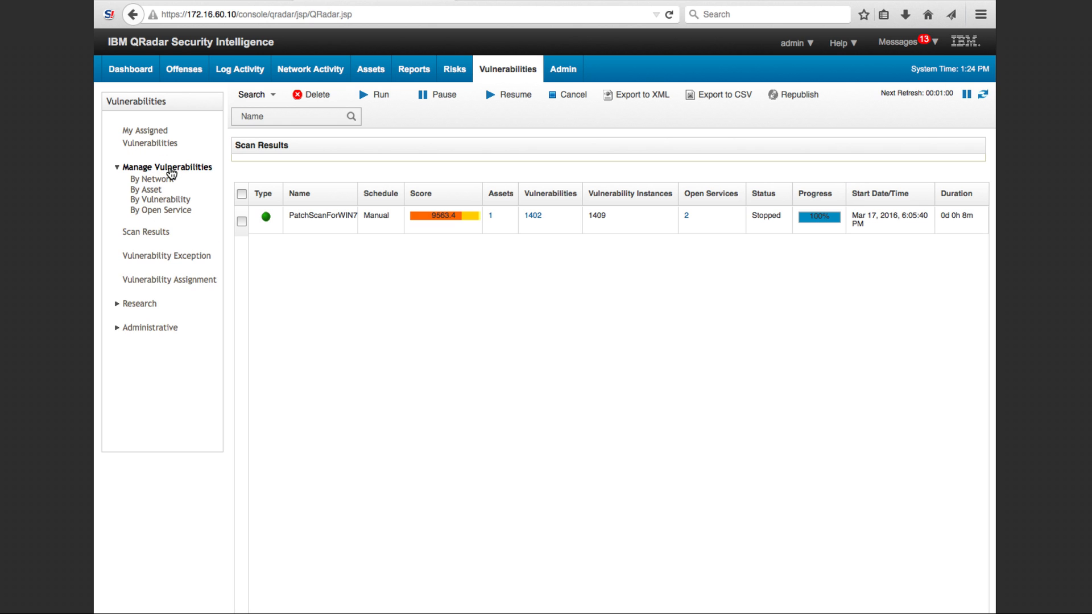
pyautogui.click(174, 169)
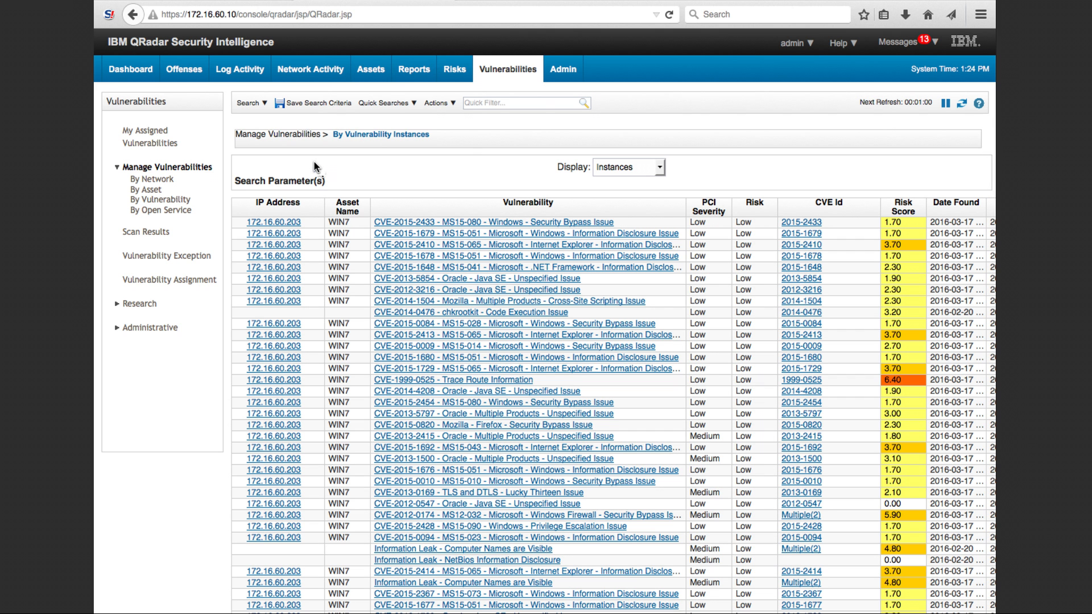
pyautogui.click(264, 107)
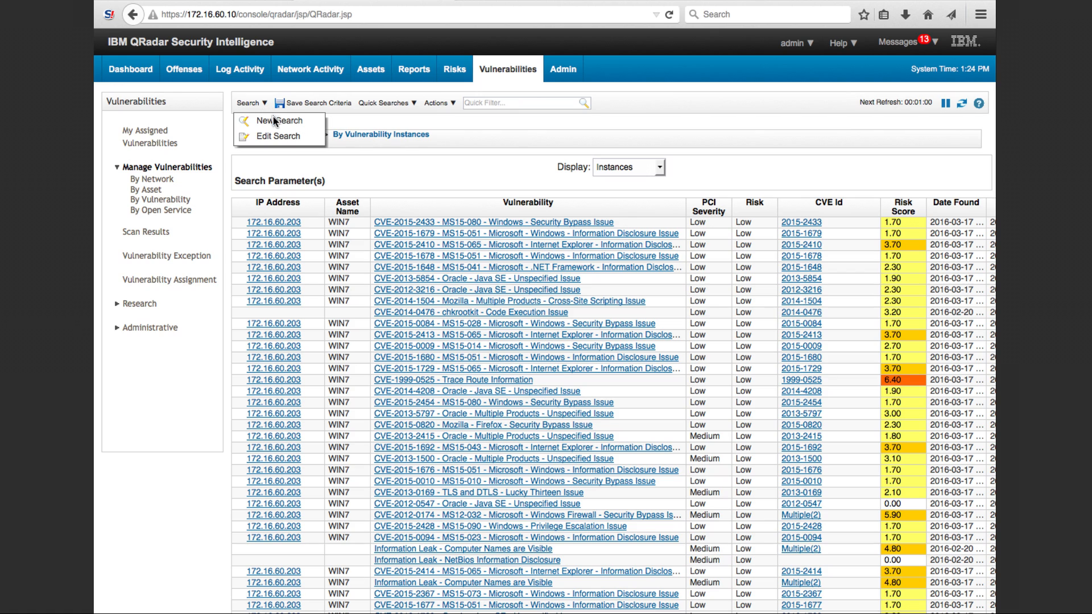
pyautogui.click(274, 121)
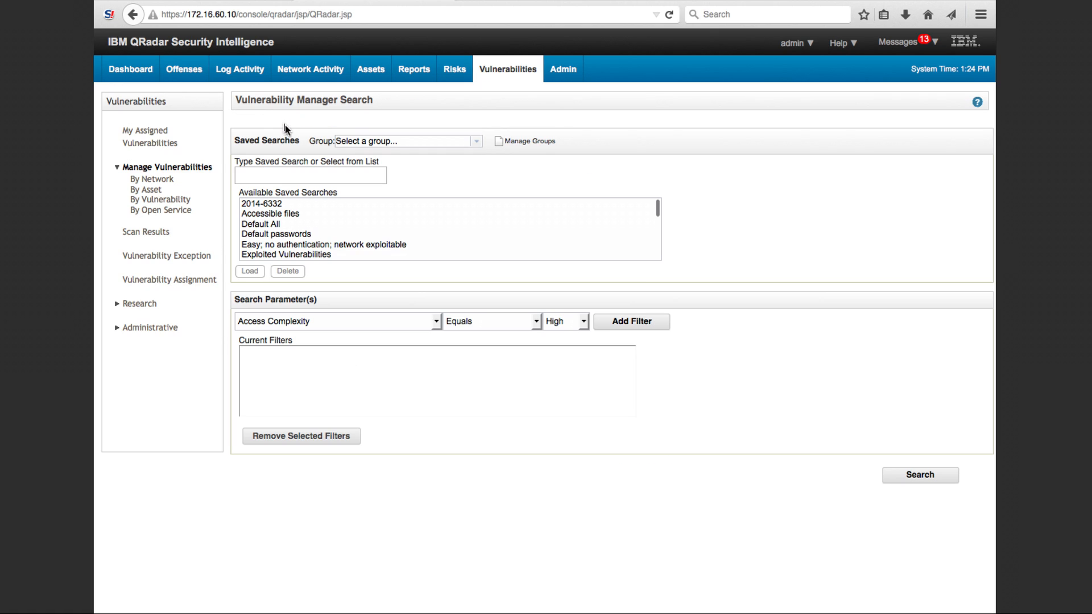
pyautogui.click(436, 322)
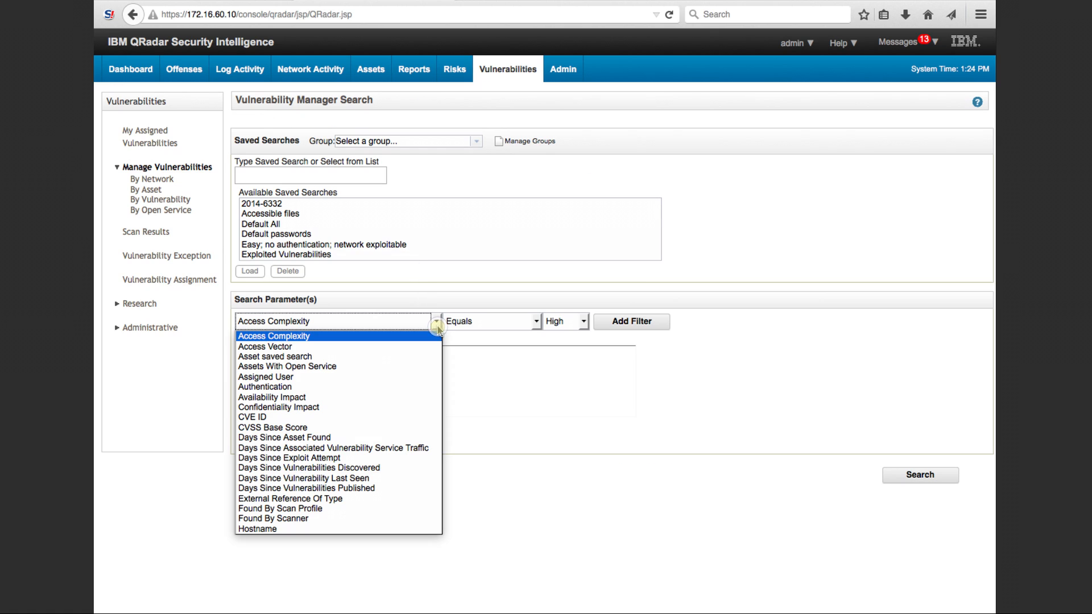
pyautogui.scroll(-1, 390, 376)
pyautogui.scroll(-2, 390, 379)
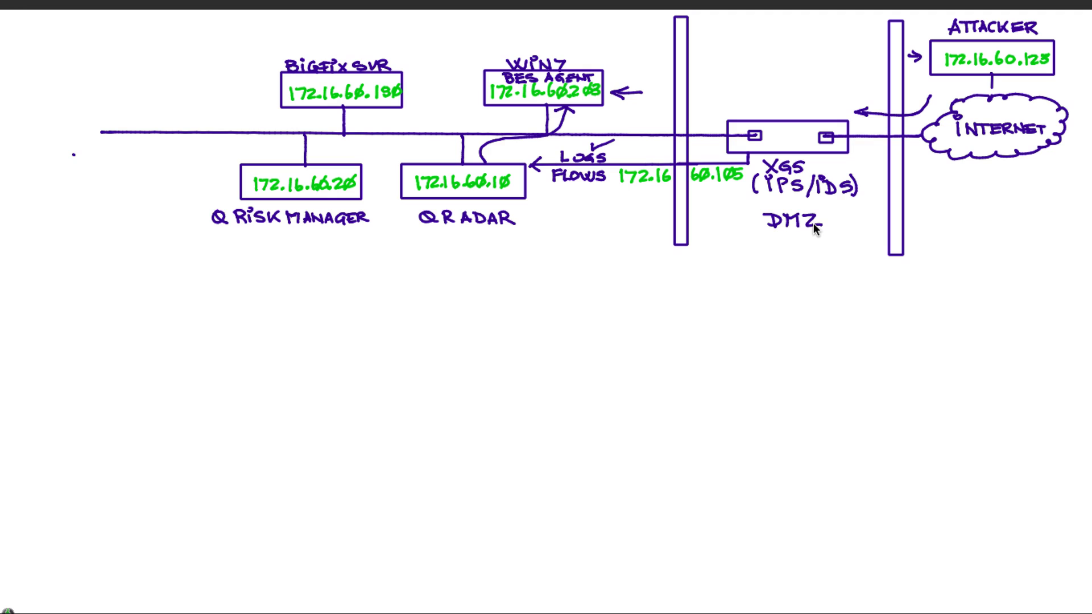
# Switch to the network diagram and draw a short arrow pointing at the BIGFIX SVR box.
pyautogui.moveTo(229, 91); pyautogui.dragTo(265, 91)
pyautogui.moveTo(255, 85); pyautogui.dragTo(256, 98)
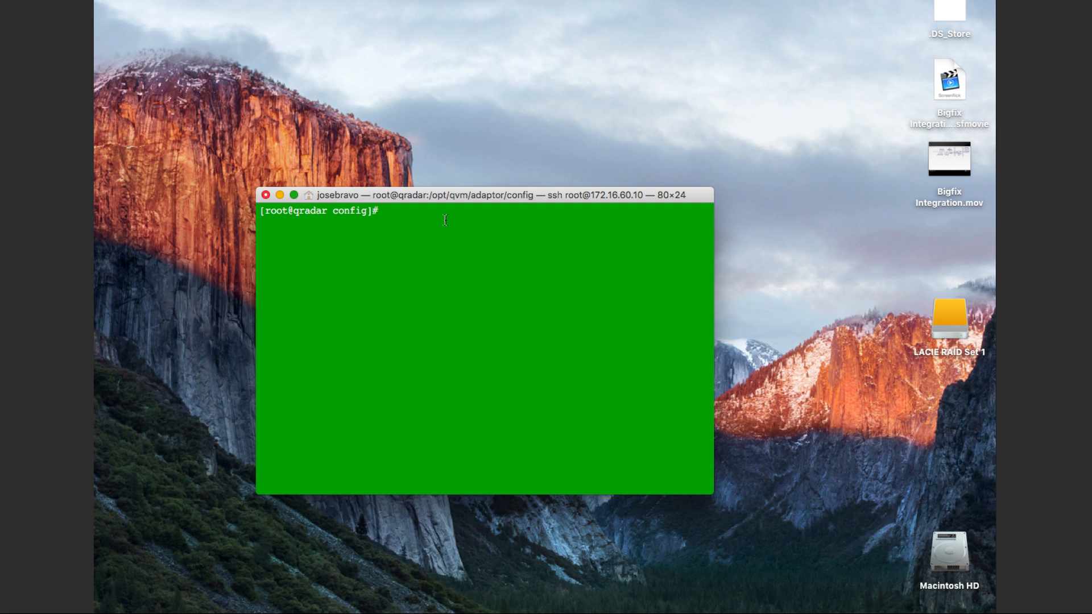
# Switch to the QRadar server's terminal session, clear the screen and show the working directory with pwd.
pyautogui.write('clear')
pyautogui.press('Up')
pyautogui.press('Down')
pyautogui.press('Up')
pyautogui.press('Return')
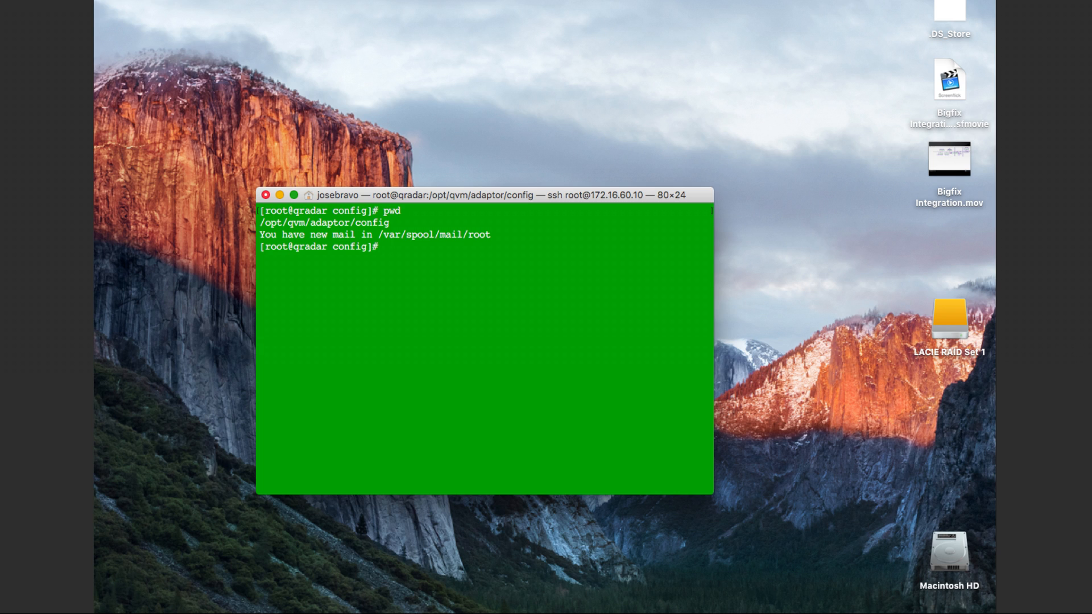
# Display the contents of adaptor.properties with cat.
pyautogui.press('Up')
pyautogui.press('Up')
pyautogui.press('Up')
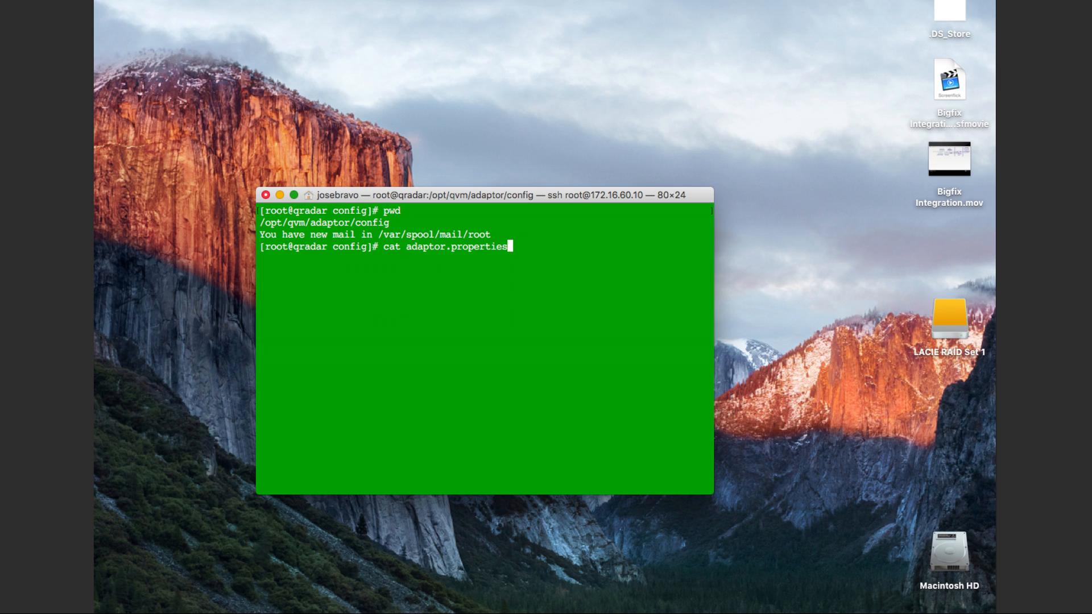
pyautogui.press('Return')
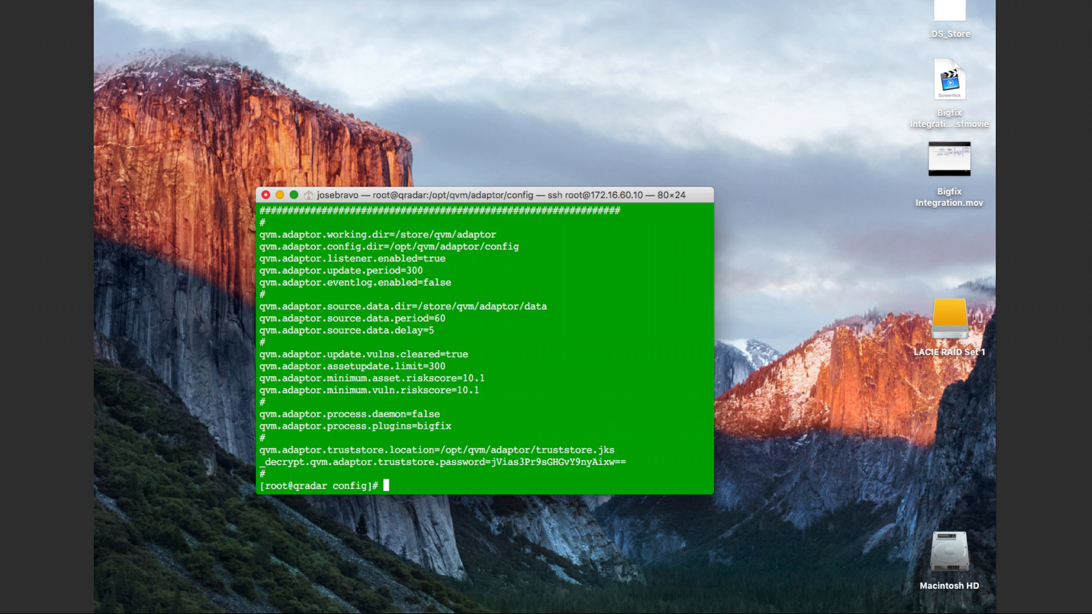
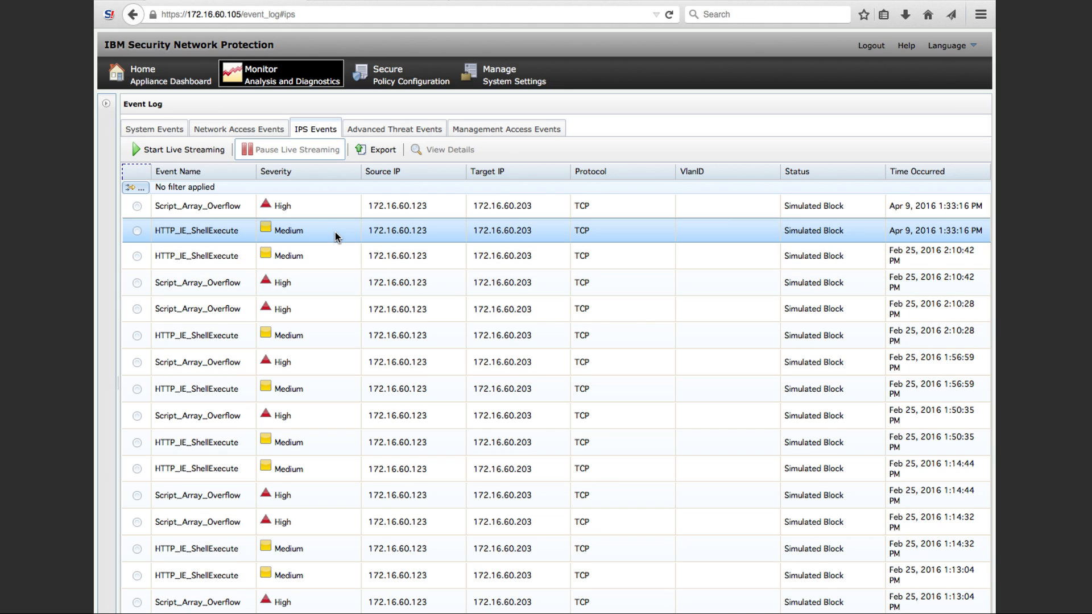
# Switch to QRadar's Log Activity, inspect the MS.Windows.OLE.Remote.Code.Execution.MS14-064 event, and open the offenses.
pyautogui.click(382, 0)
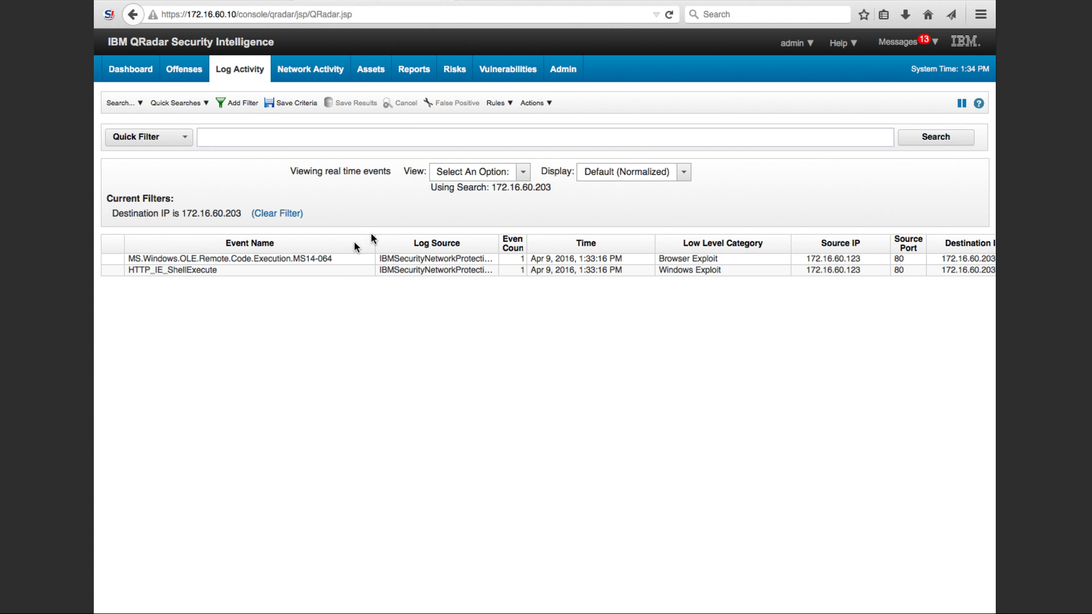
pyautogui.moveTo(306, 261)
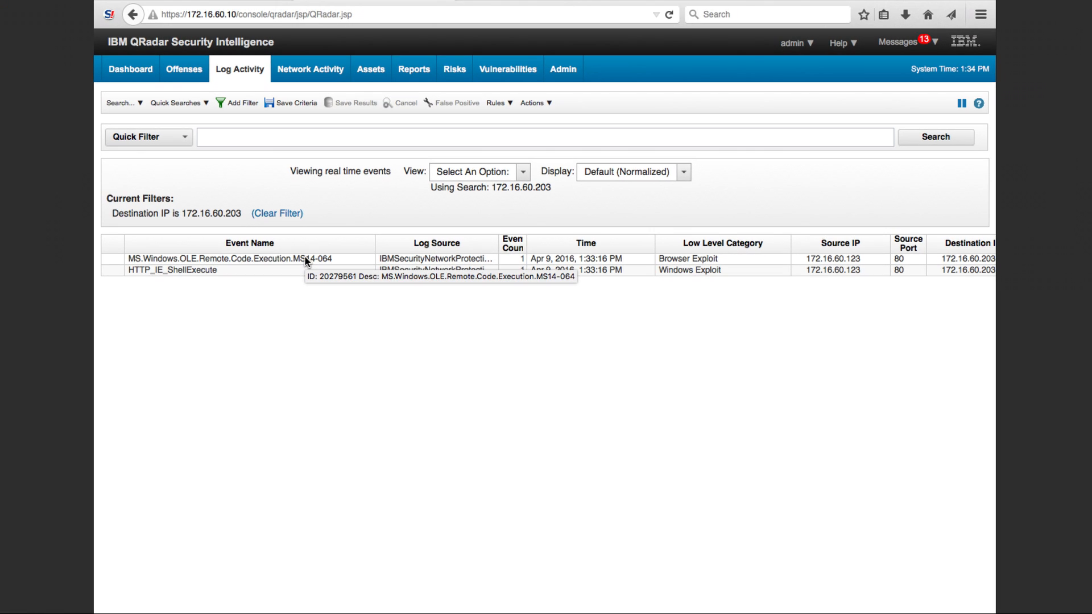
pyautogui.click(191, 68)
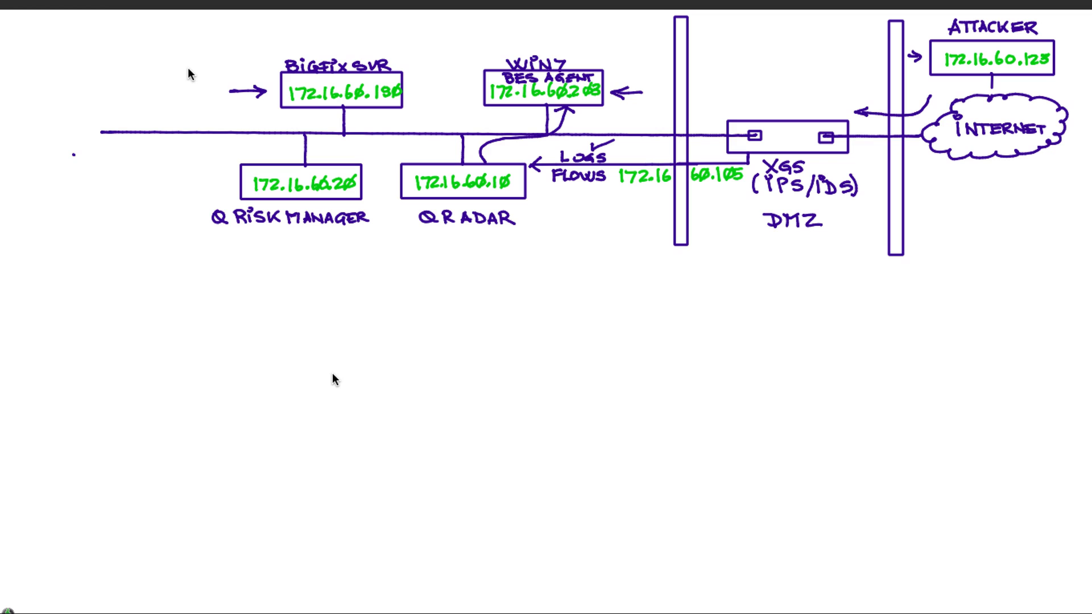
# Underline the Q RISK MANAGER label on the network diagram.
pyautogui.moveTo(210, 229); pyautogui.dragTo(355, 227)
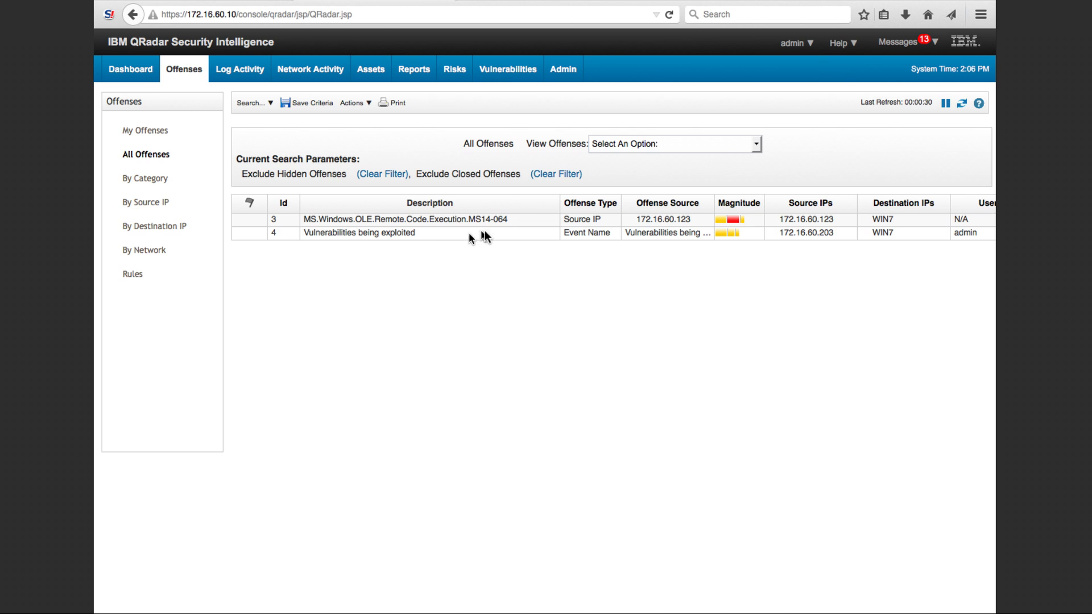
# Open the "Vulnerabilities being exploited" offense in QRadar and display the rules contributing to it.
pyautogui.doubleClick(380, 233)
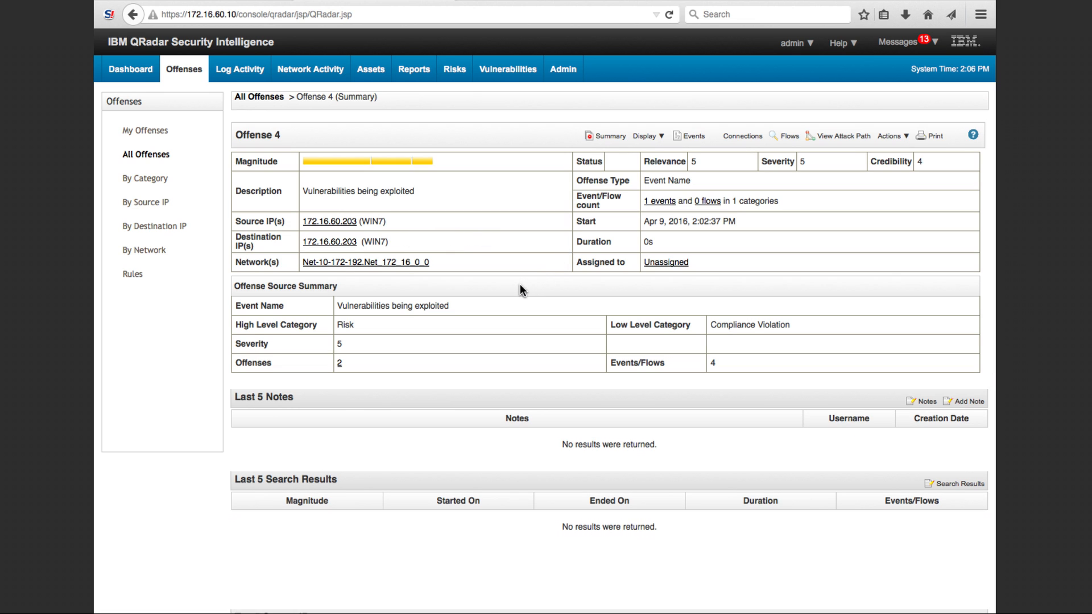
pyautogui.scroll(-1, 520, 285)
pyautogui.scroll(1, 520, 284)
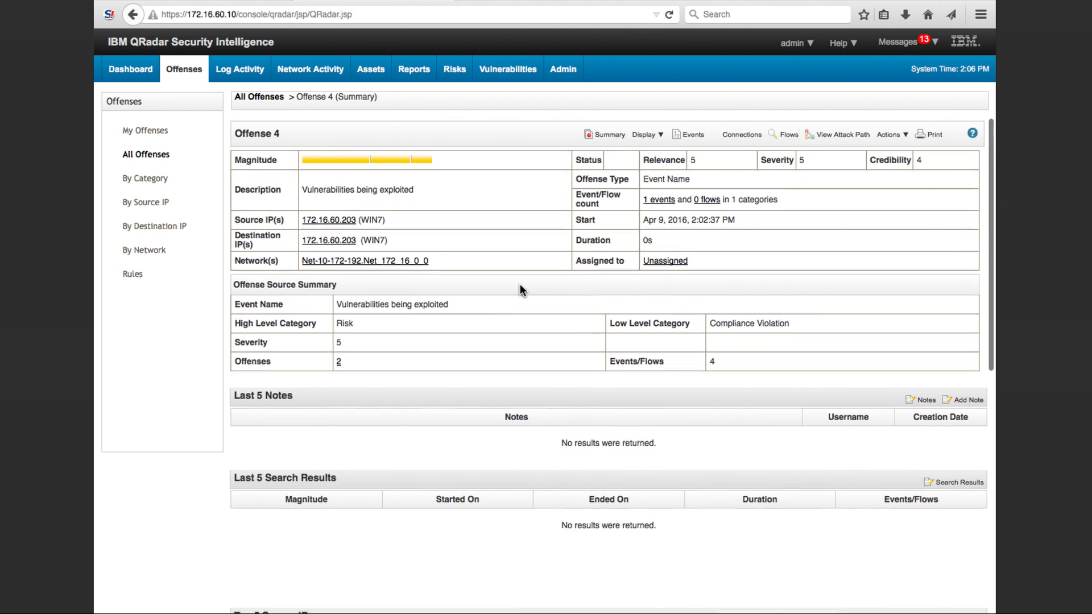
pyautogui.click(636, 139)
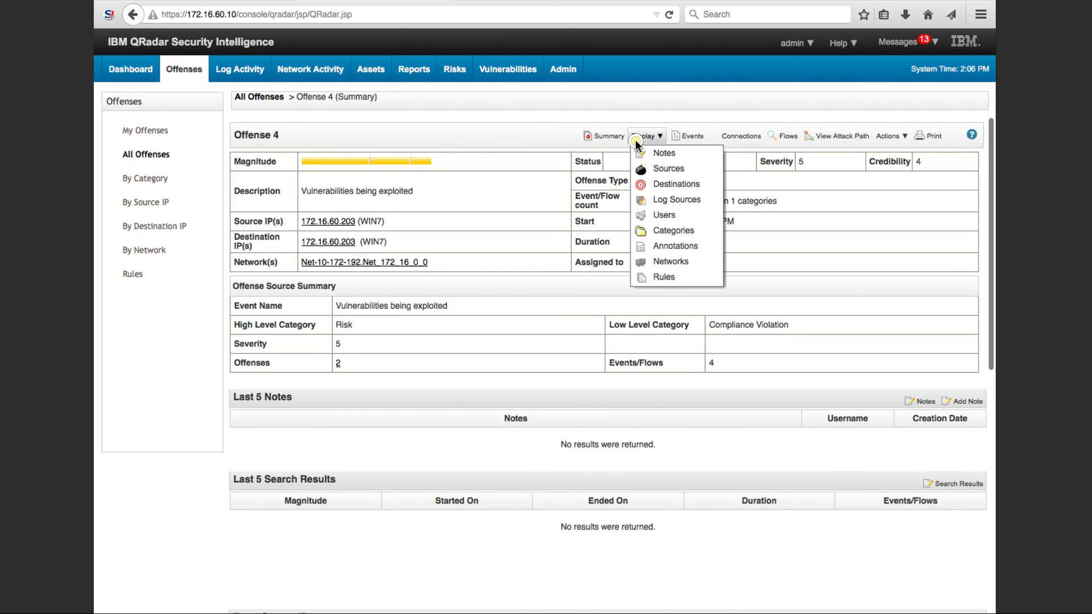
pyautogui.click(649, 279)
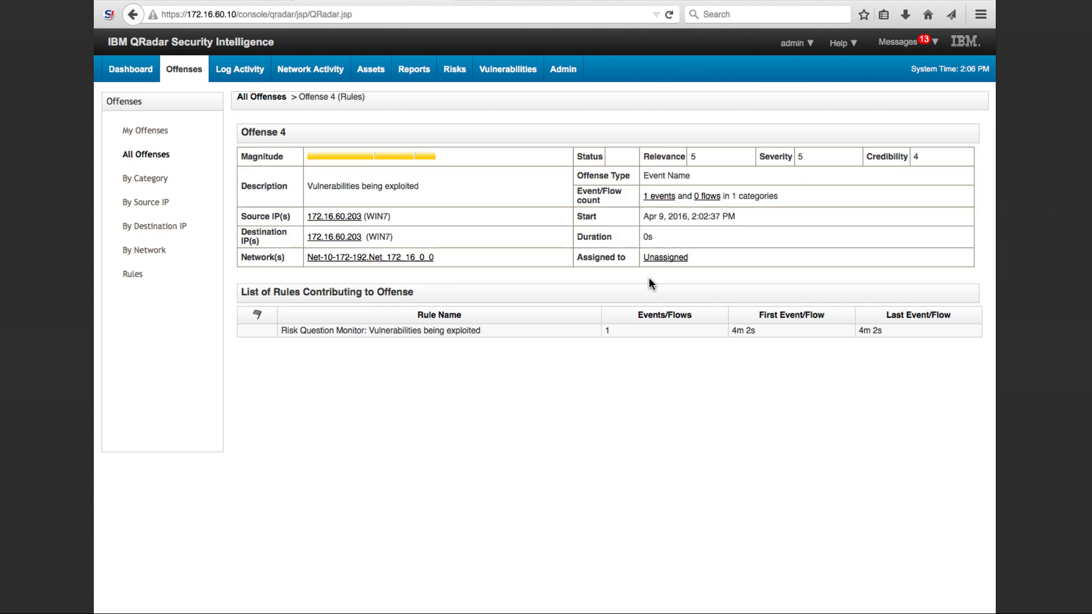
# Open the contributing Risk Question Monitor rule, enable the SendToBigFix custom action as its response, and discard the change.
pyautogui.doubleClick(472, 336)
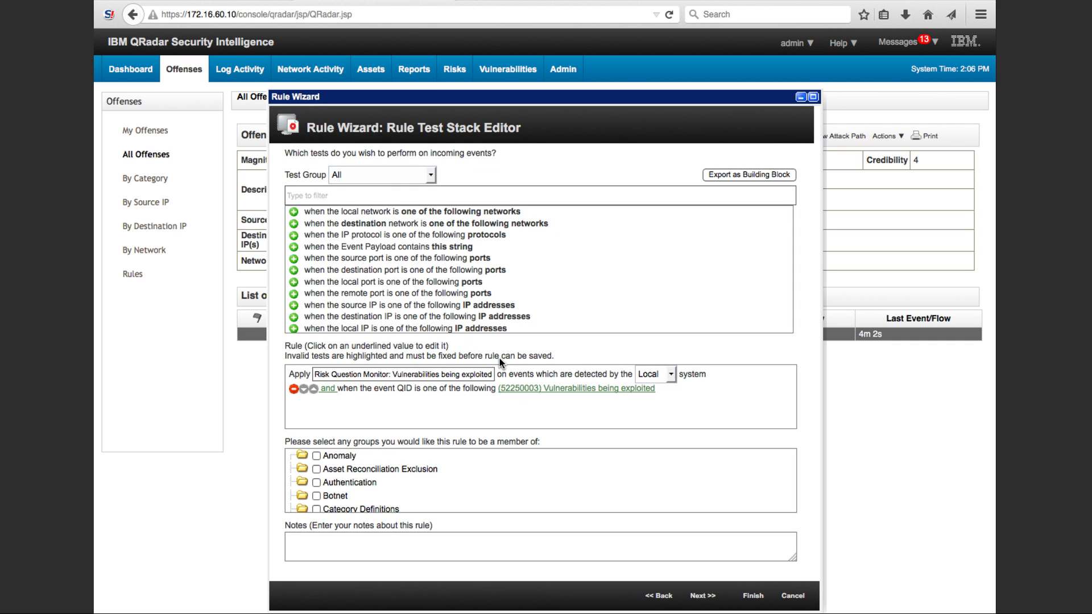
pyautogui.click(701, 598)
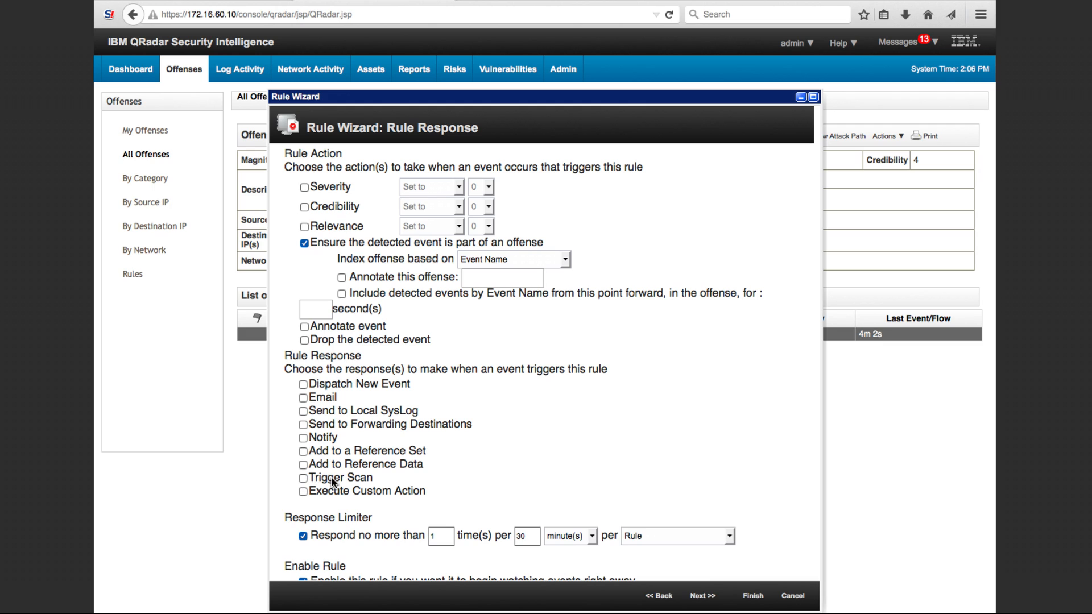
pyautogui.click(303, 491)
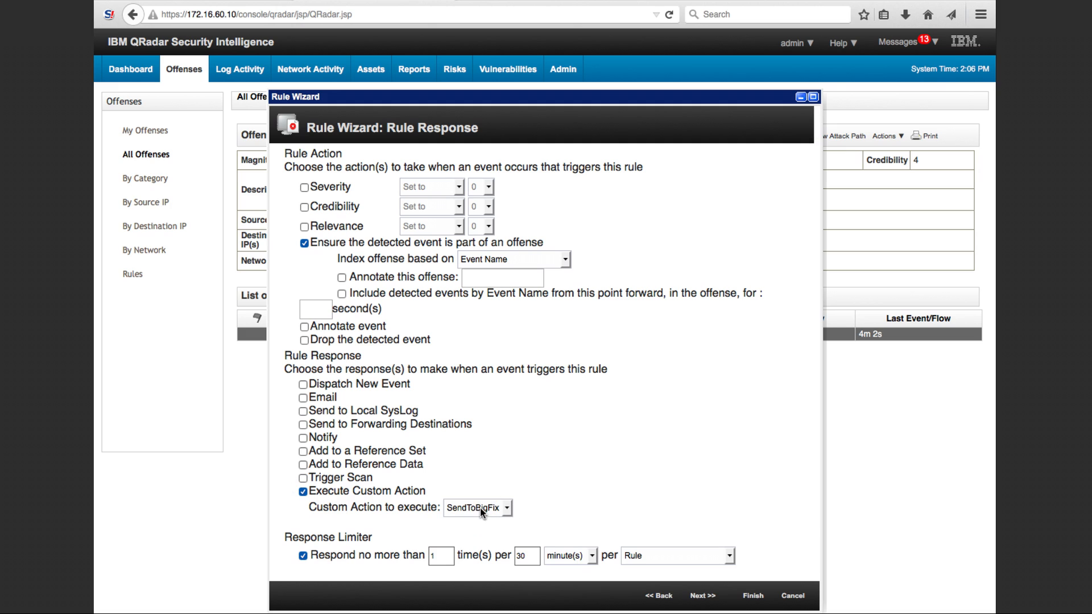
pyautogui.click(796, 596)
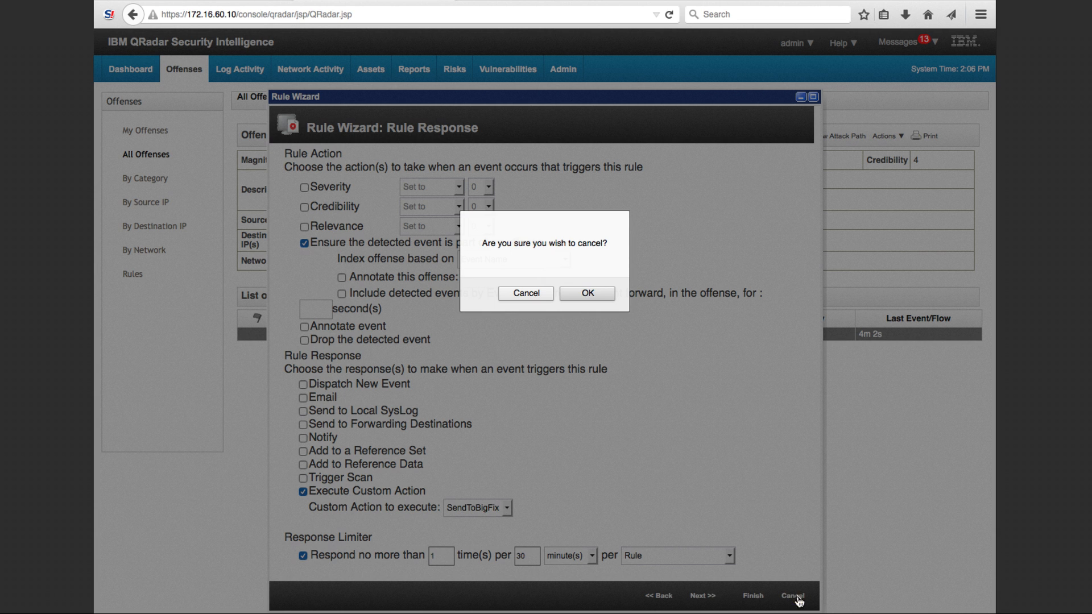
pyautogui.click(596, 294)
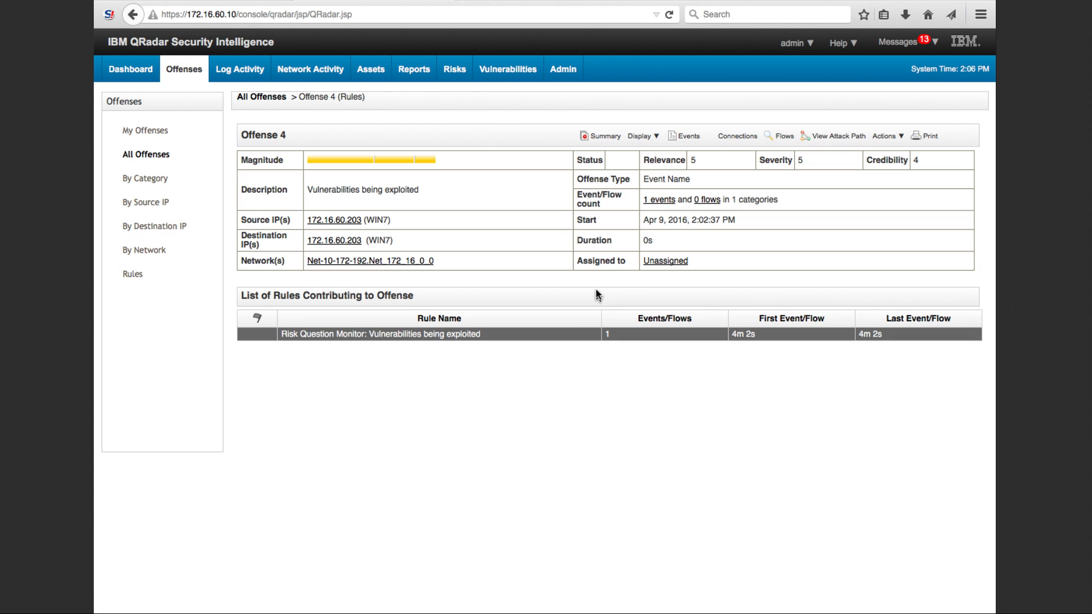
# Open the custom action definitions in QRadar's administration settings.
pyautogui.click(571, 76)
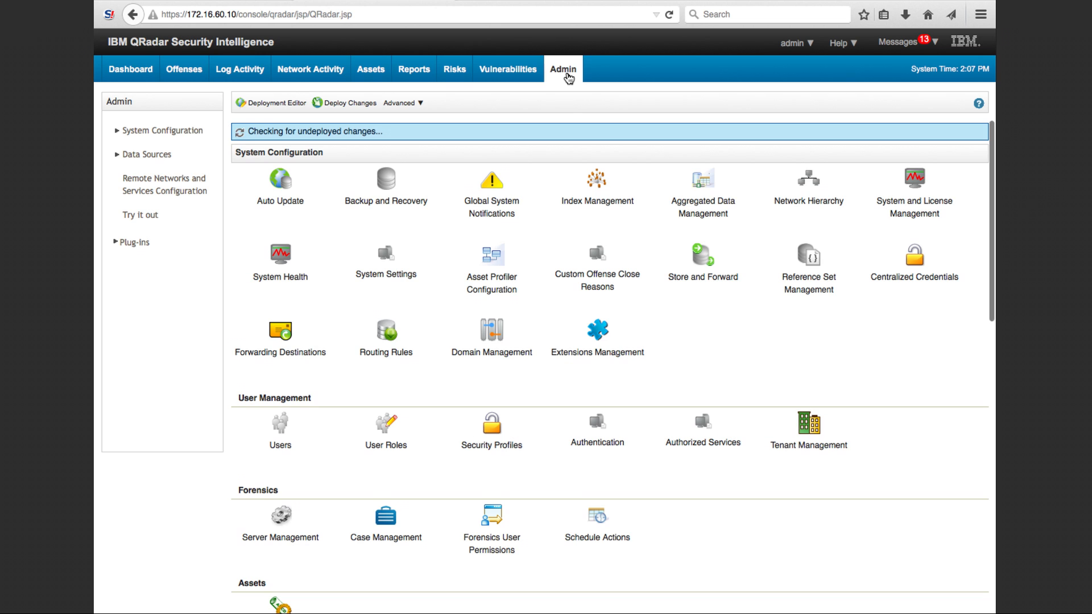
pyautogui.scroll(-6, 370, 537)
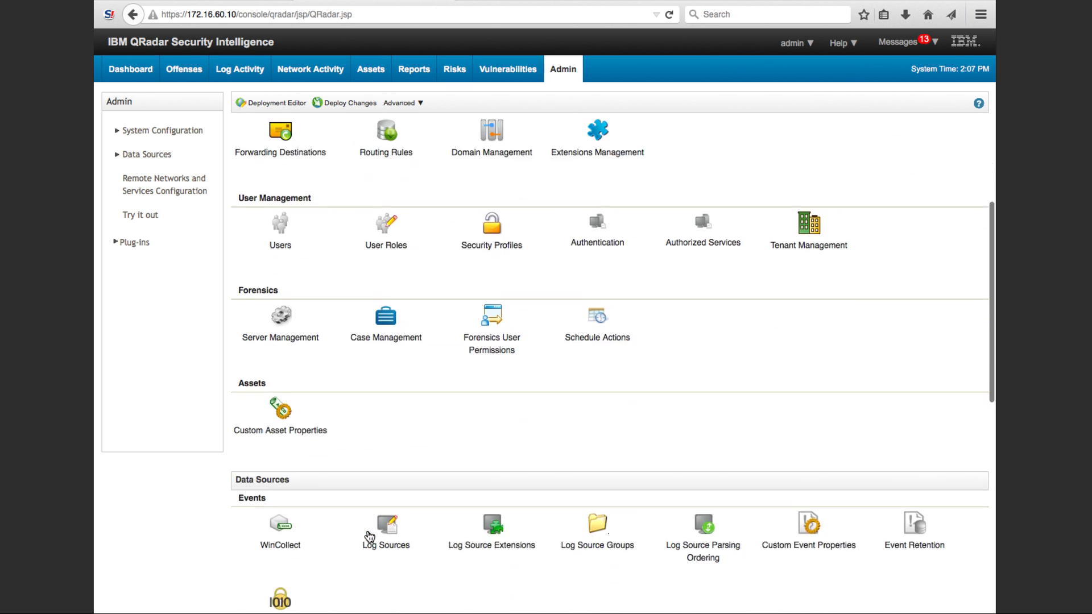
pyautogui.scroll(-3, 359, 517)
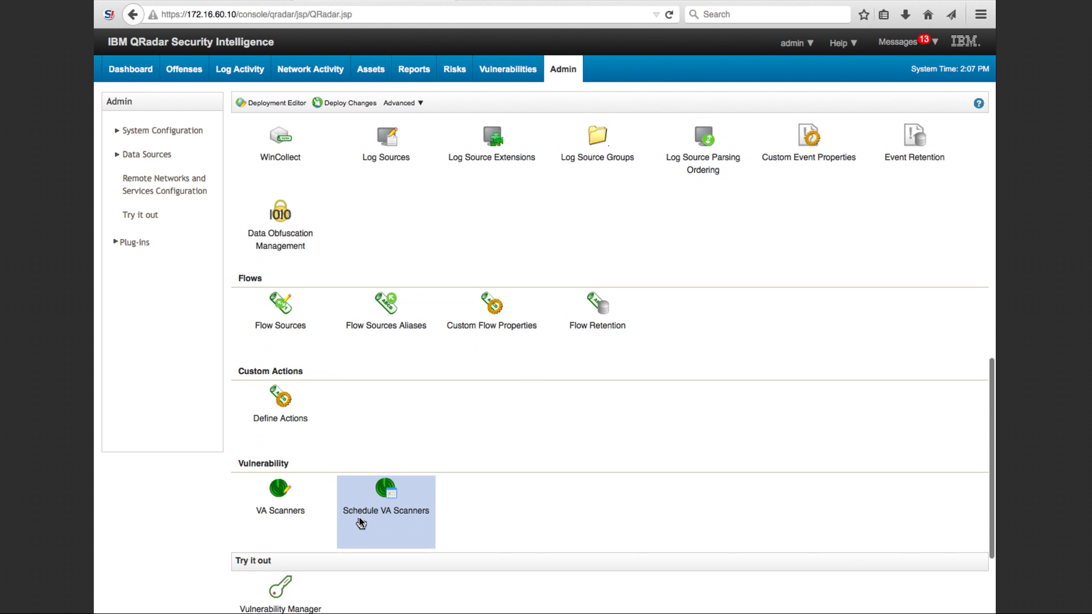
pyautogui.click(272, 391)
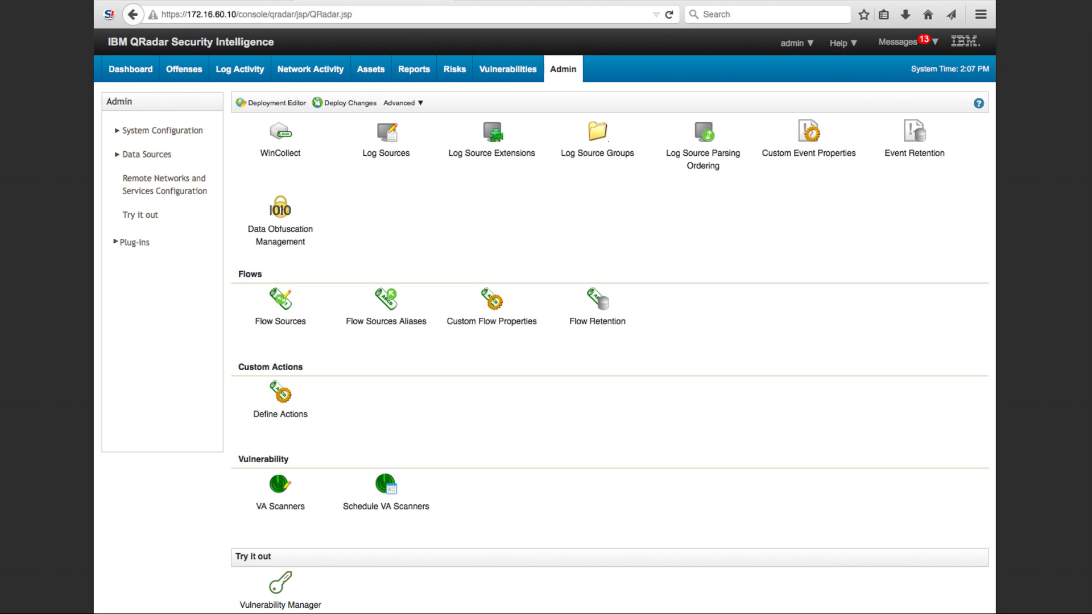
# Switch to the QRadar server's terminal session and print the working directory with pwd.
pyautogui.press('super+Tab')
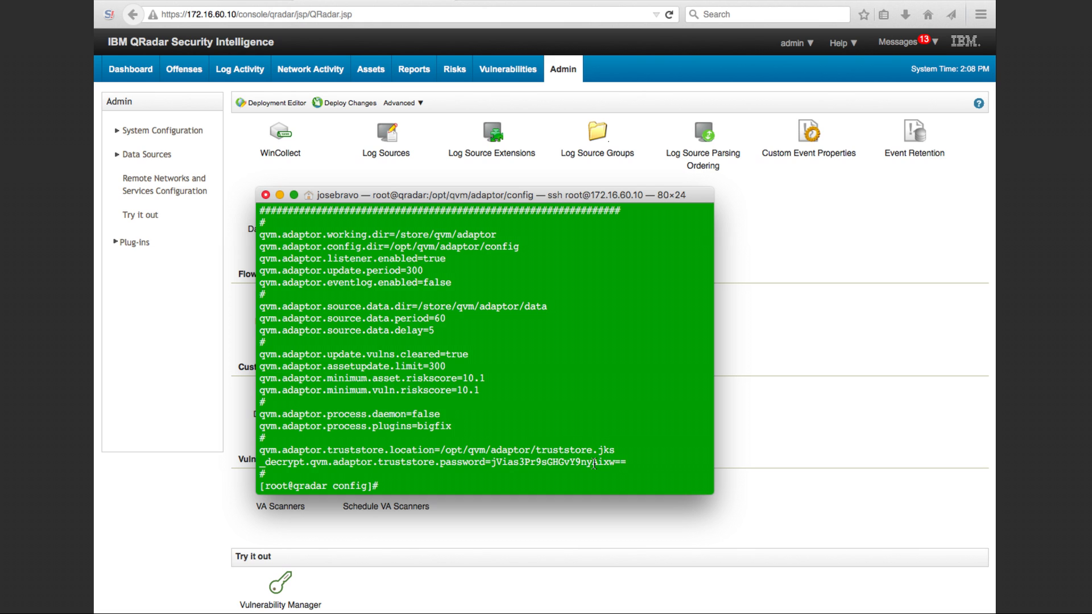
pyautogui.write('pwd')
pyautogui.press('Return')
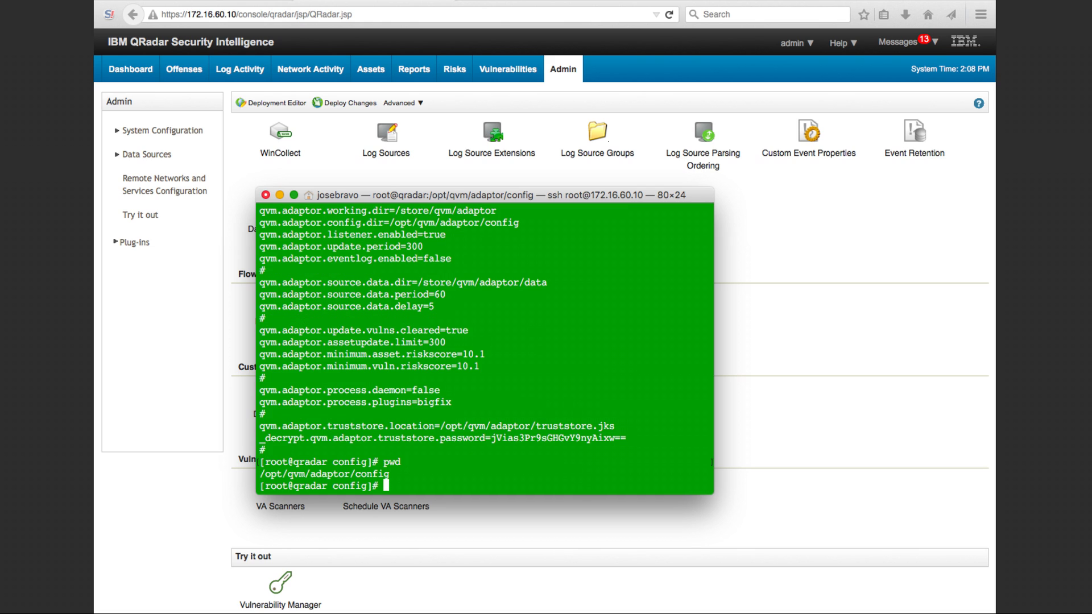
# Change to the adaptor's bin directory, check the path with pwd and list its files with ls.
pyautogui.write('cd ..')
pyautogui.press('Return')
pyautogui.write('cd bin')
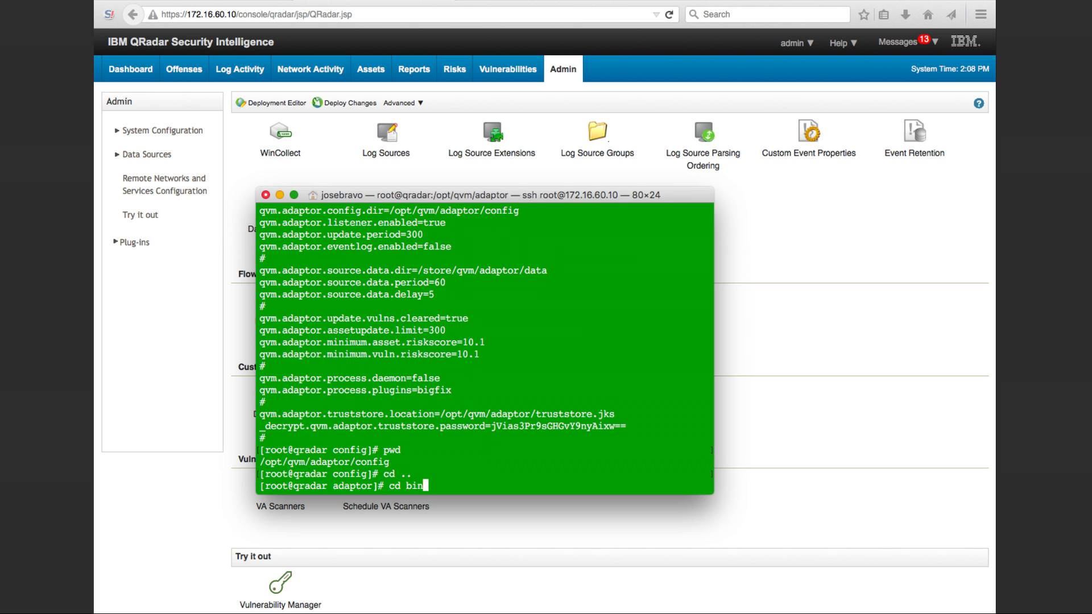
pyautogui.press('Return')
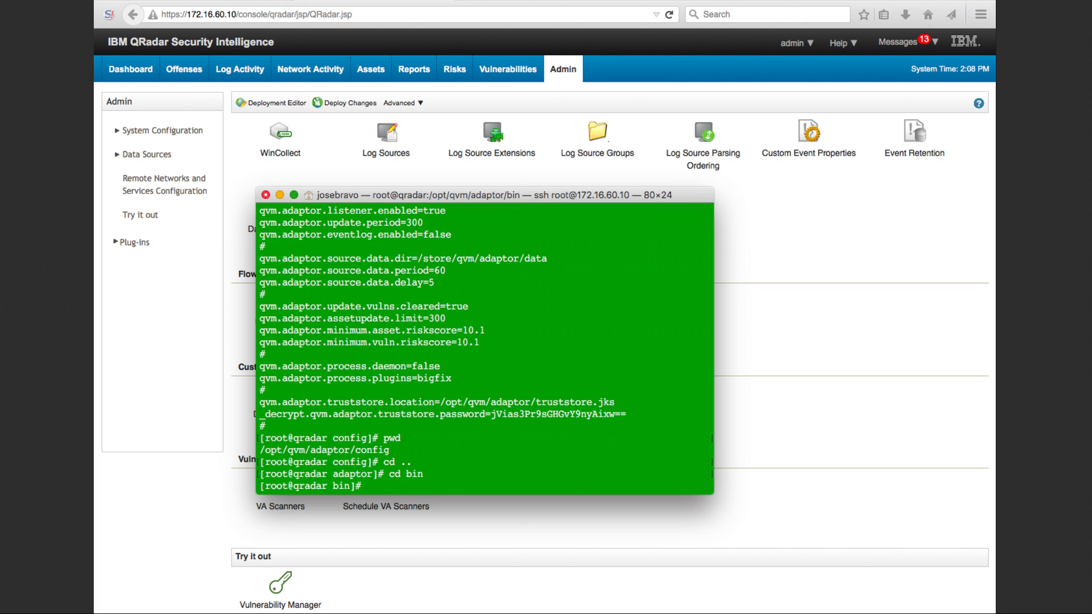
pyautogui.write('pwd')
pyautogui.press('Return')
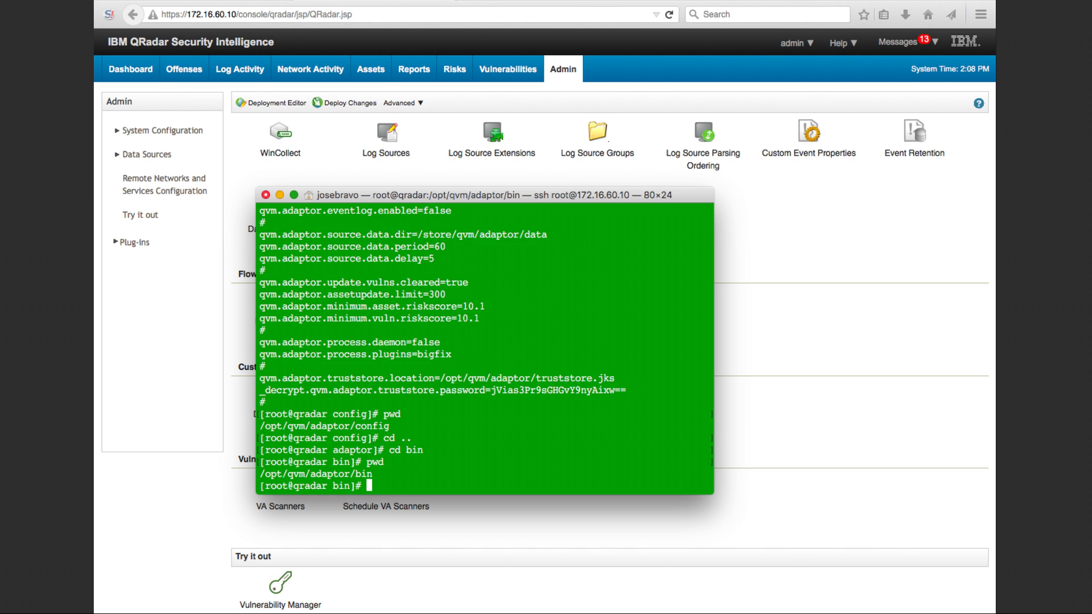
pyautogui.write('ls')
pyautogui.press('Return')
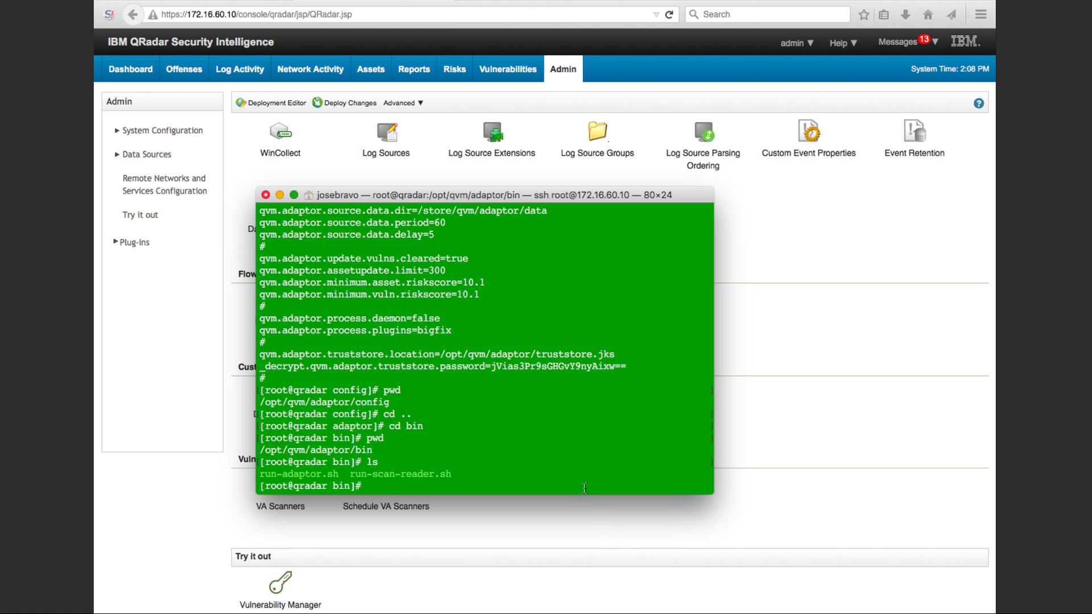
# Run the scan reader script with ./run-scan-reader.sh PatchScanForWIN7 1.
pyautogui.write('./run-scan-reader.sh PatchScanForWIN7 1')
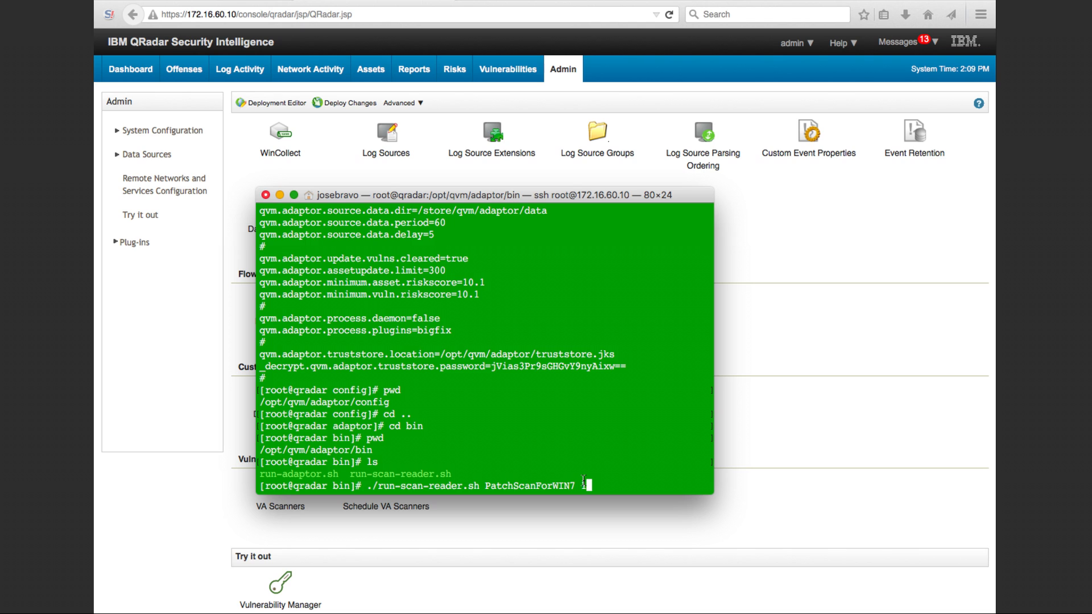
pyautogui.press('Return')
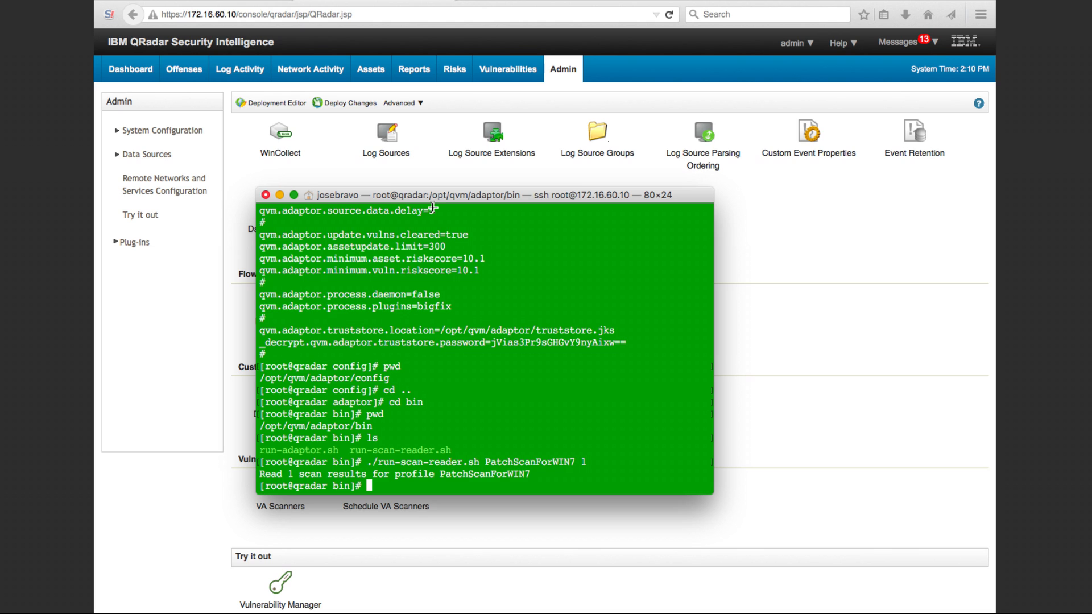
# Run the saved WIN7 quick search on QRadar's vulnerabilities and sort the instances by risk score, highest first.
pyautogui.click(497, 71)
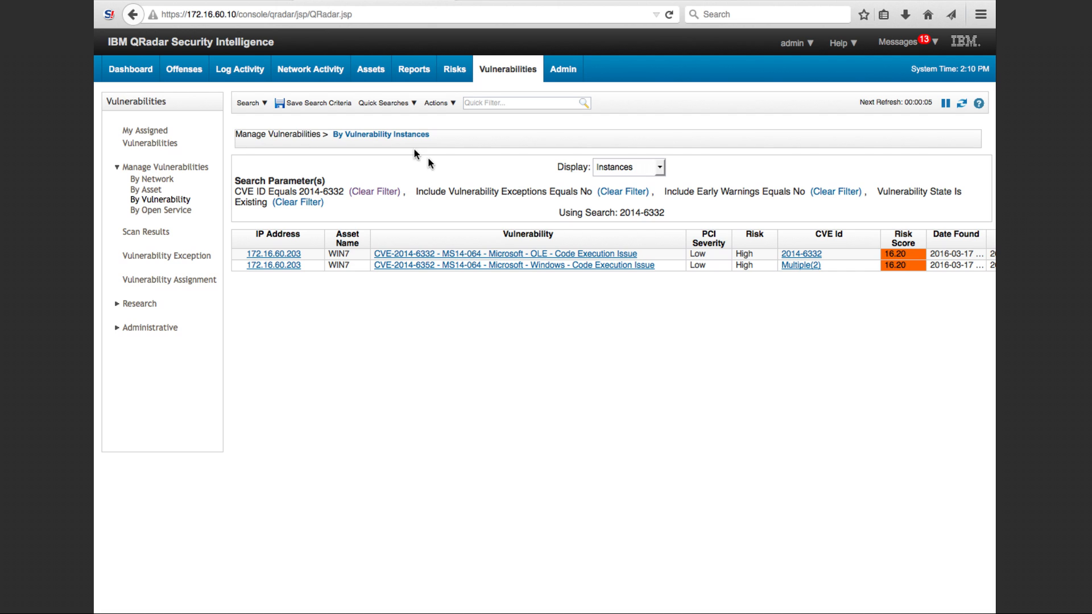
pyautogui.click(392, 103)
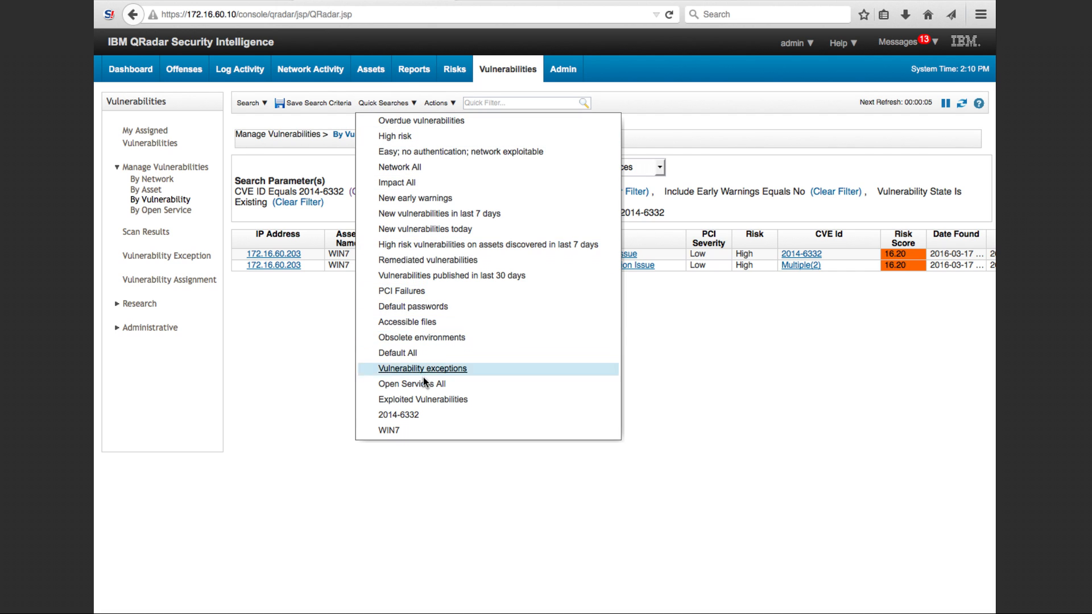
pyautogui.click(406, 431)
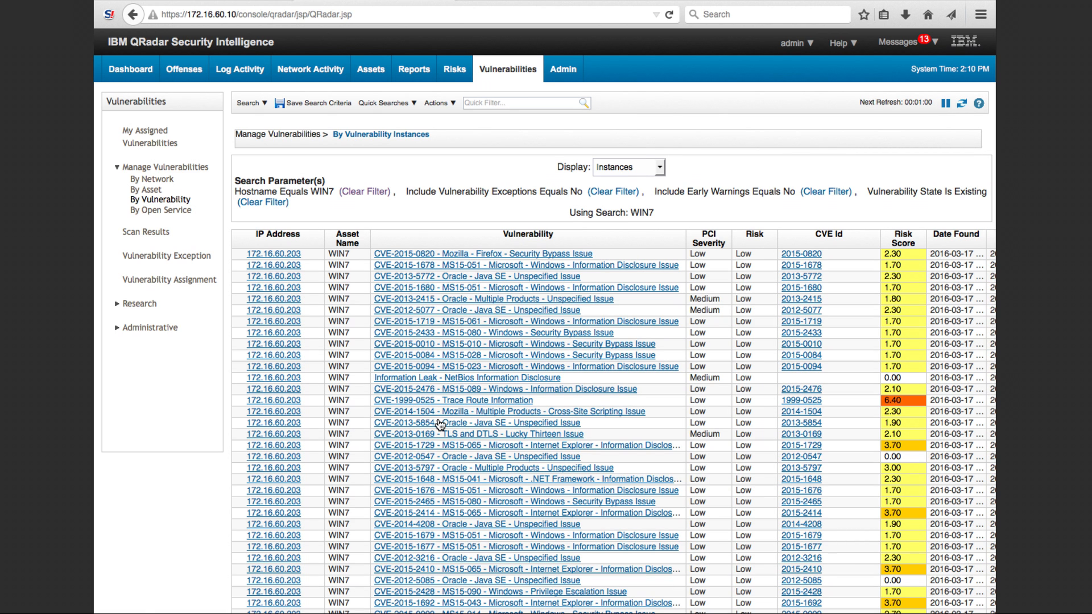
pyautogui.click(891, 236)
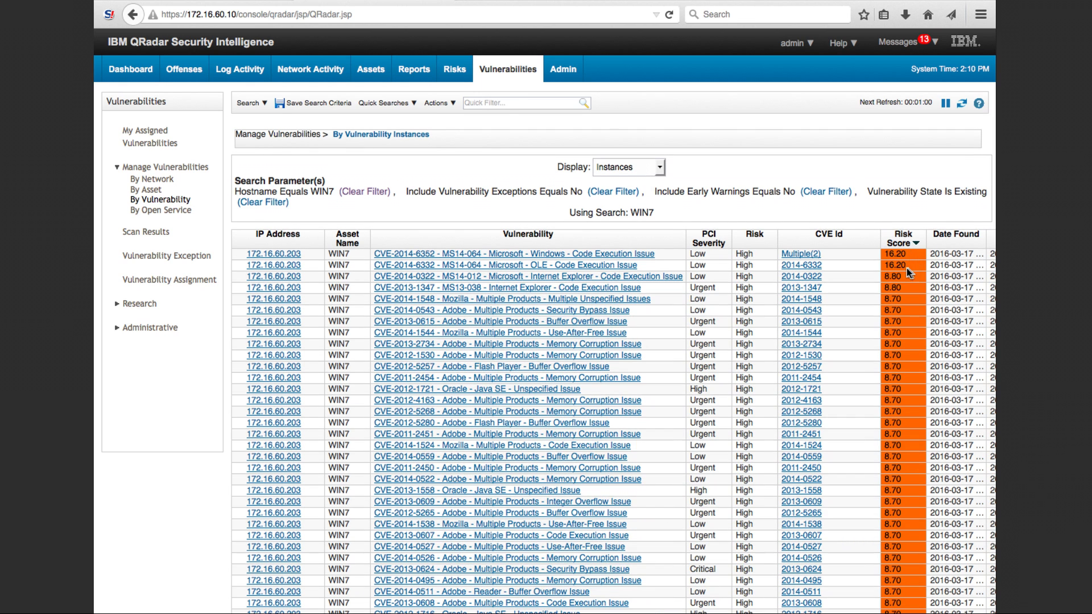
pyautogui.moveTo(900, 276)
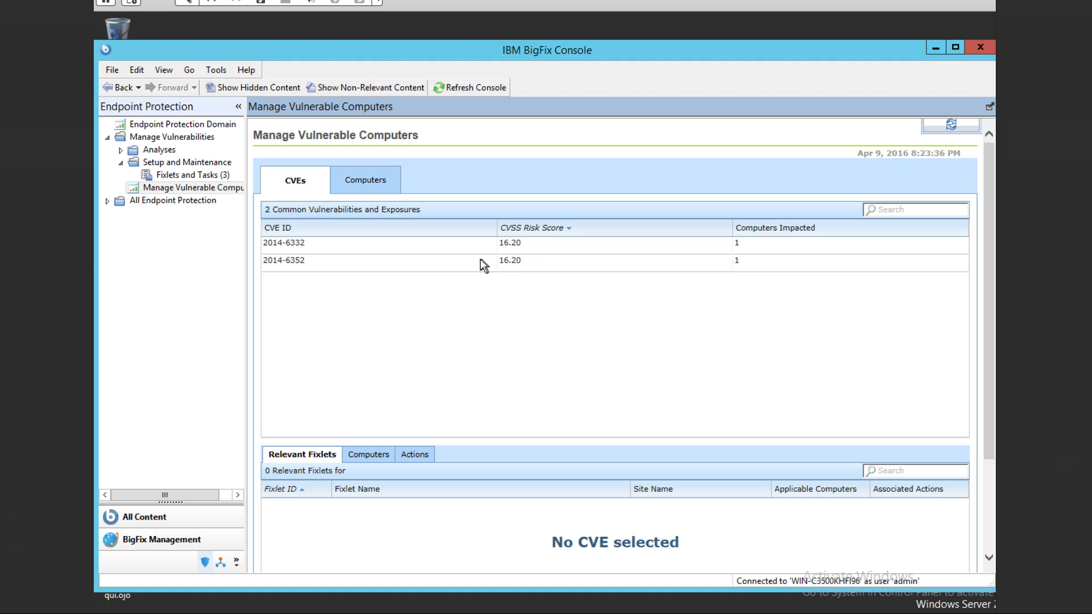
# Deploy the MS14-064 fixlet for CVE 2014-6332 to WIN7 with its default action and review the action's summary.
pyautogui.click(406, 249)
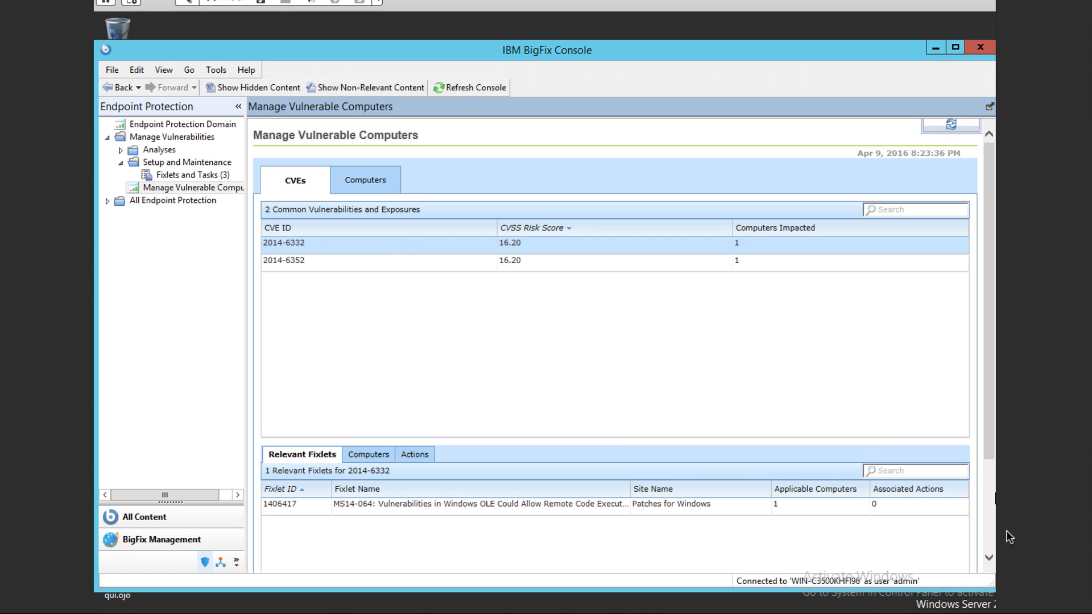
pyautogui.click(987, 540)
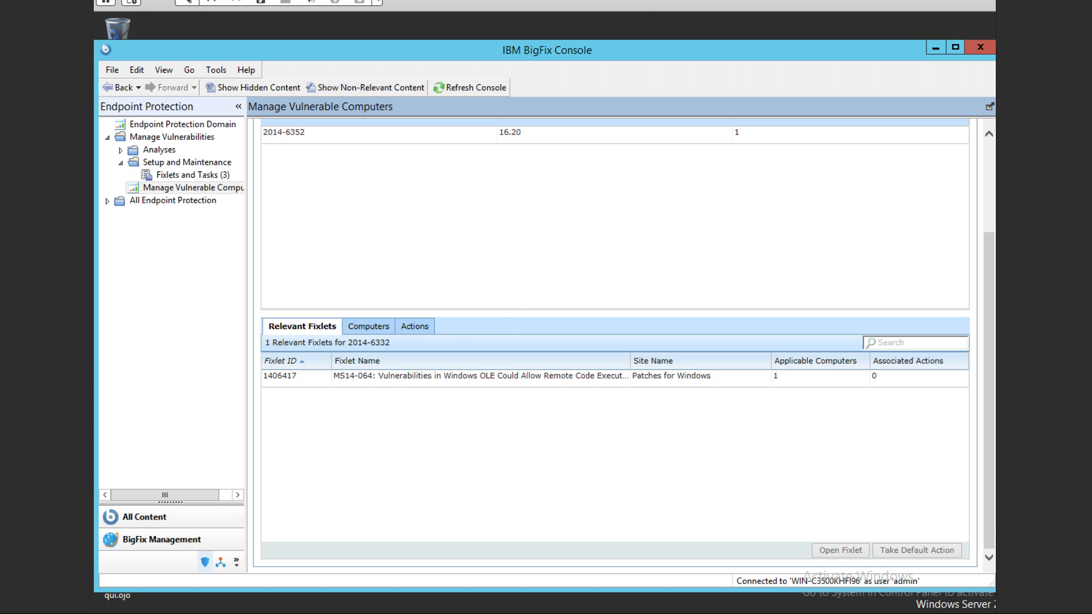
pyautogui.click(350, 374)
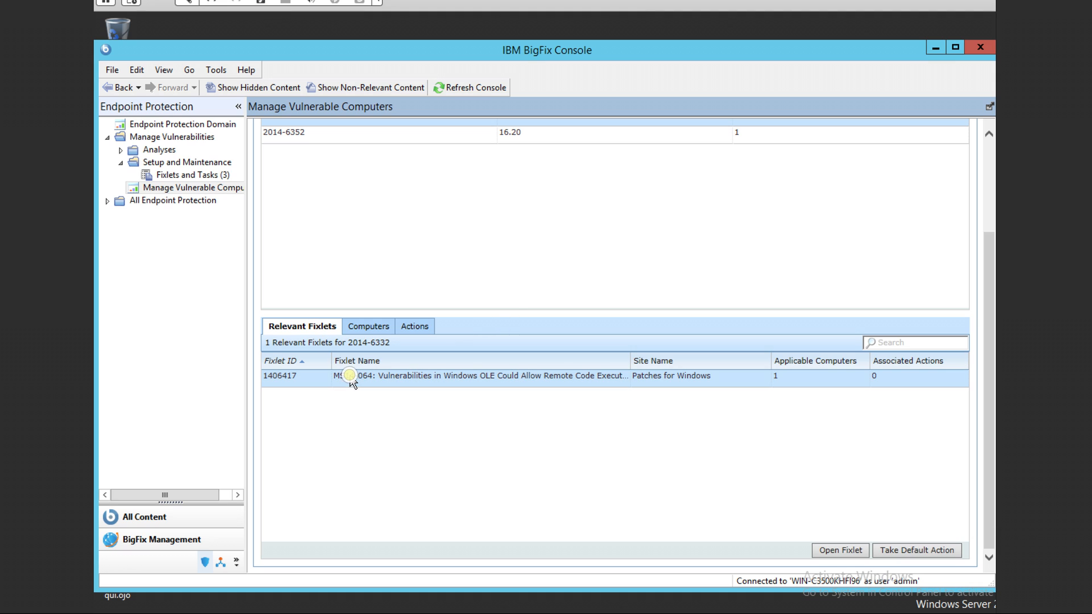
pyautogui.click(925, 547)
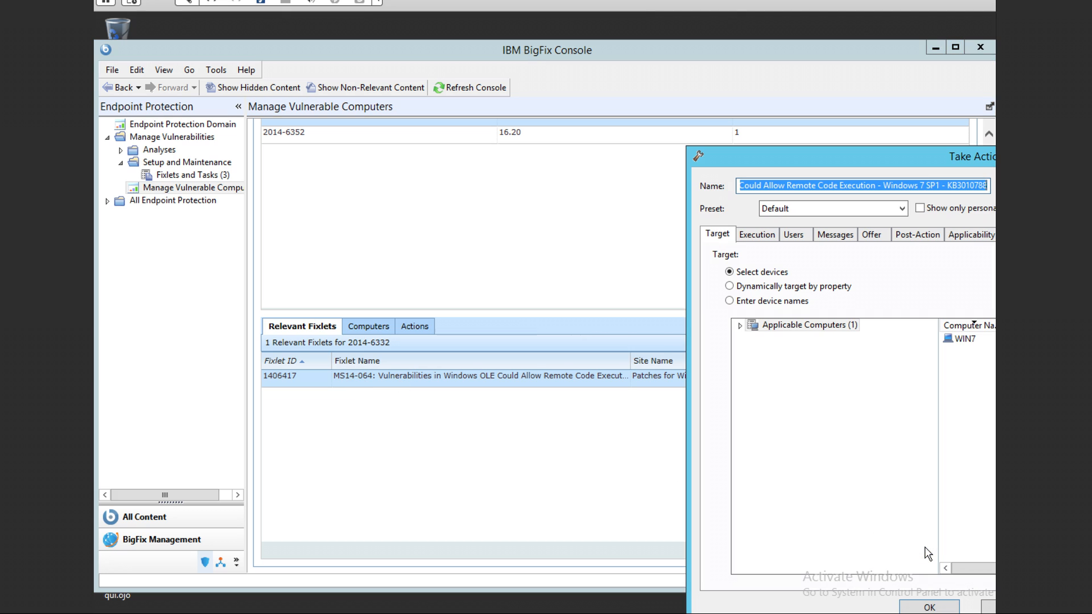
pyautogui.moveTo(856, 165); pyautogui.dragTo(378, 59)
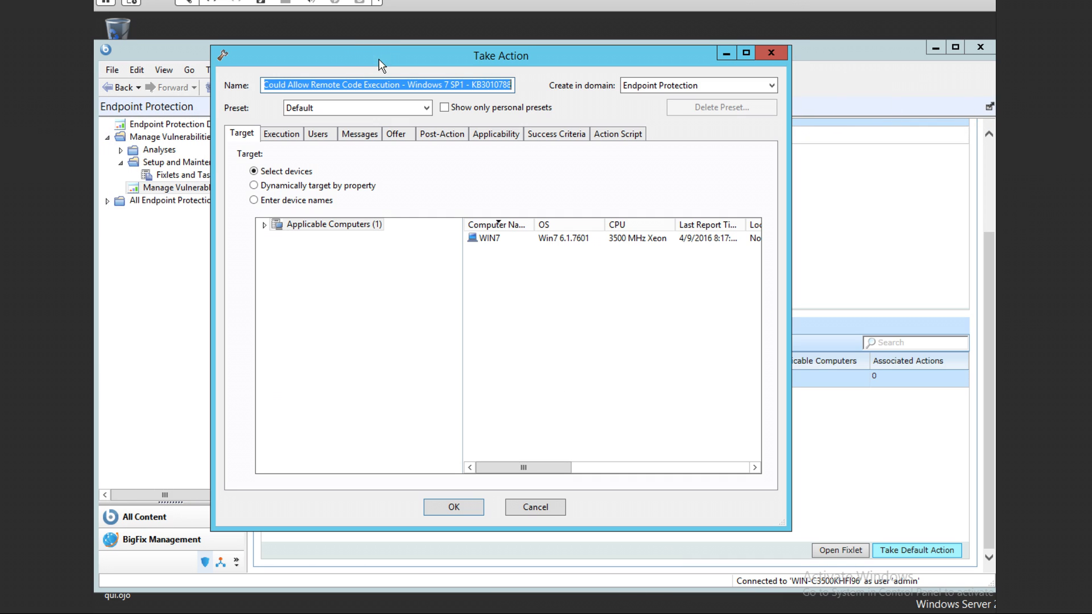
pyautogui.click(501, 237)
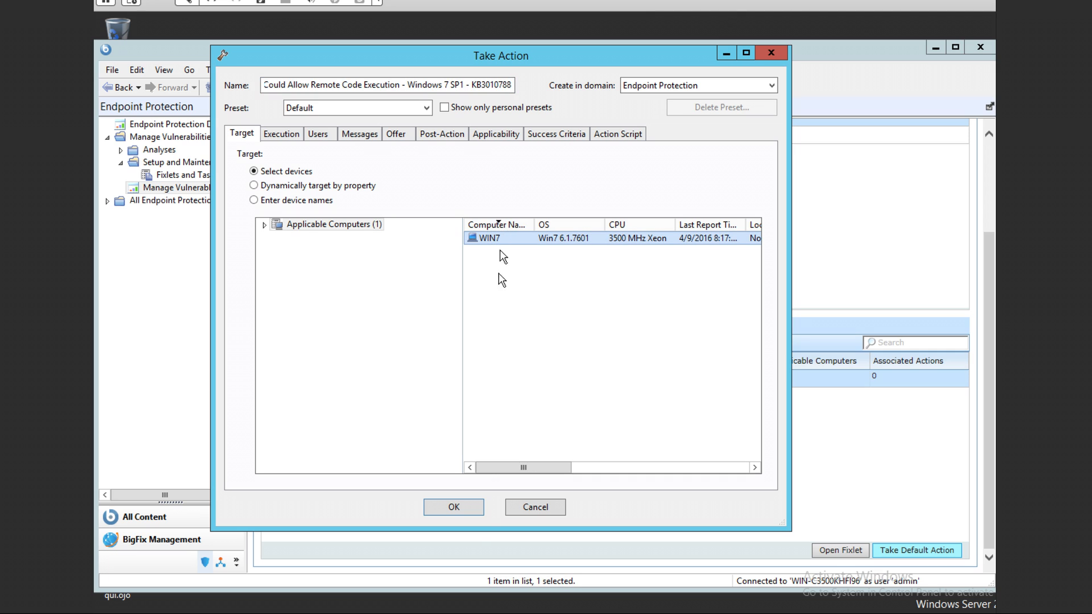
pyautogui.click(466, 505)
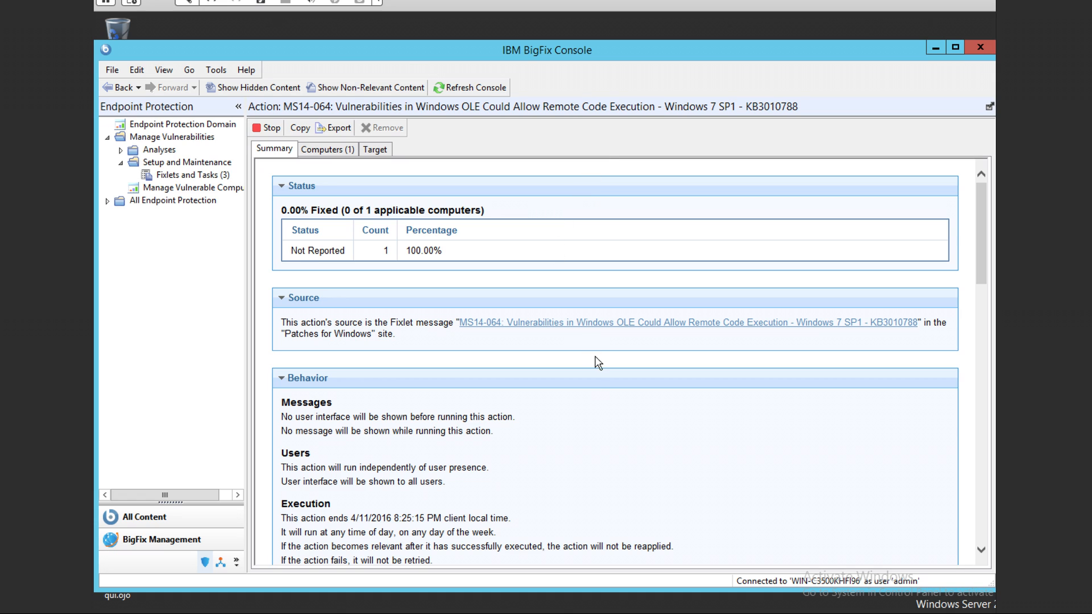
pyautogui.scroll(-2, 583, 412)
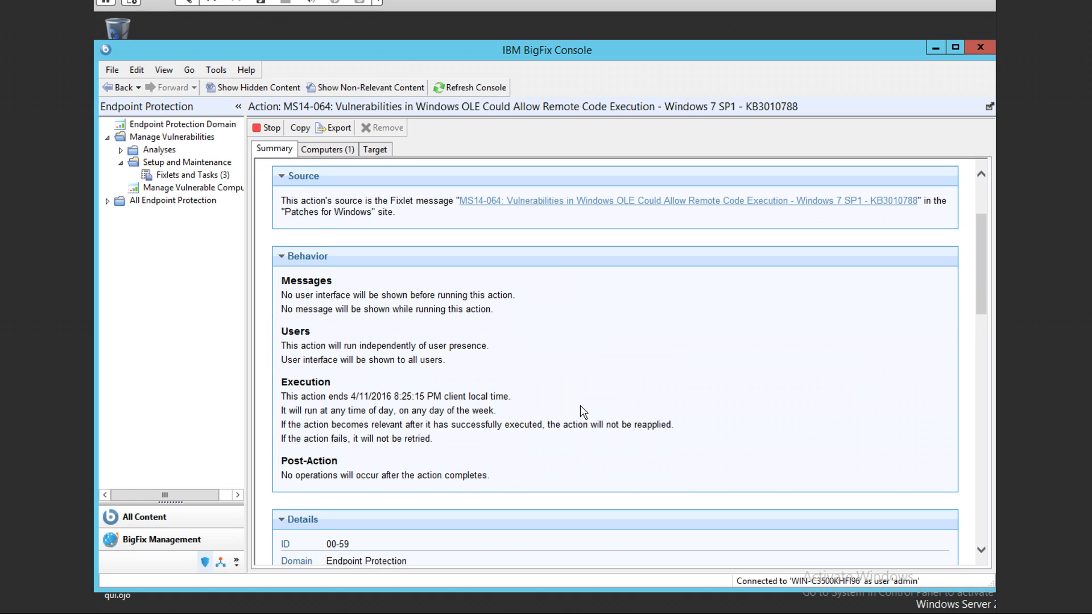
pyautogui.scroll(2, 583, 412)
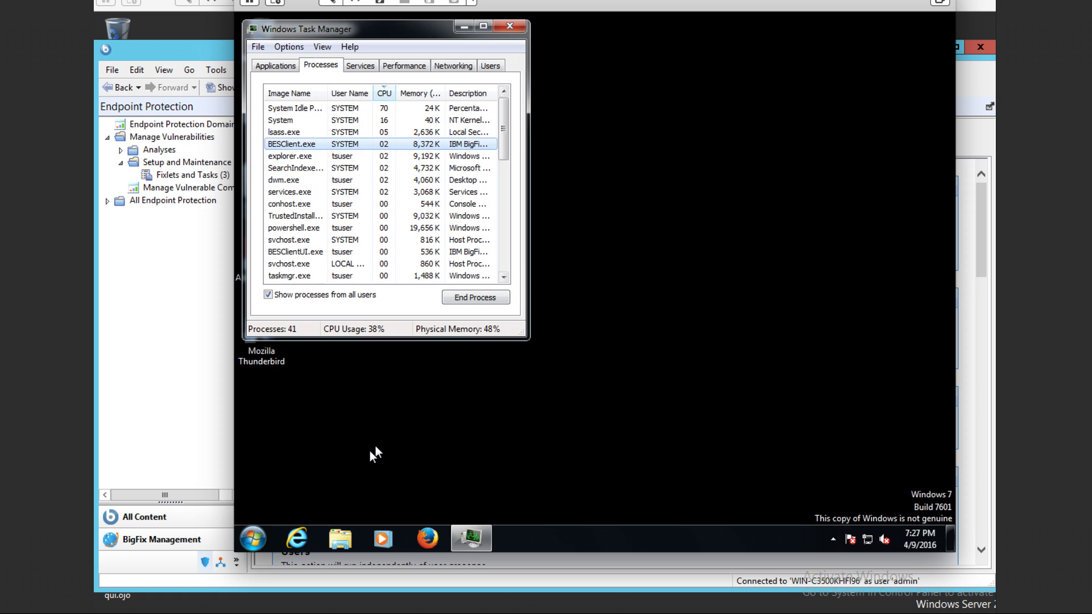
# On the Windows 7 virtual machine, shut down the system and power it back on.
pyautogui.click(253, 537)
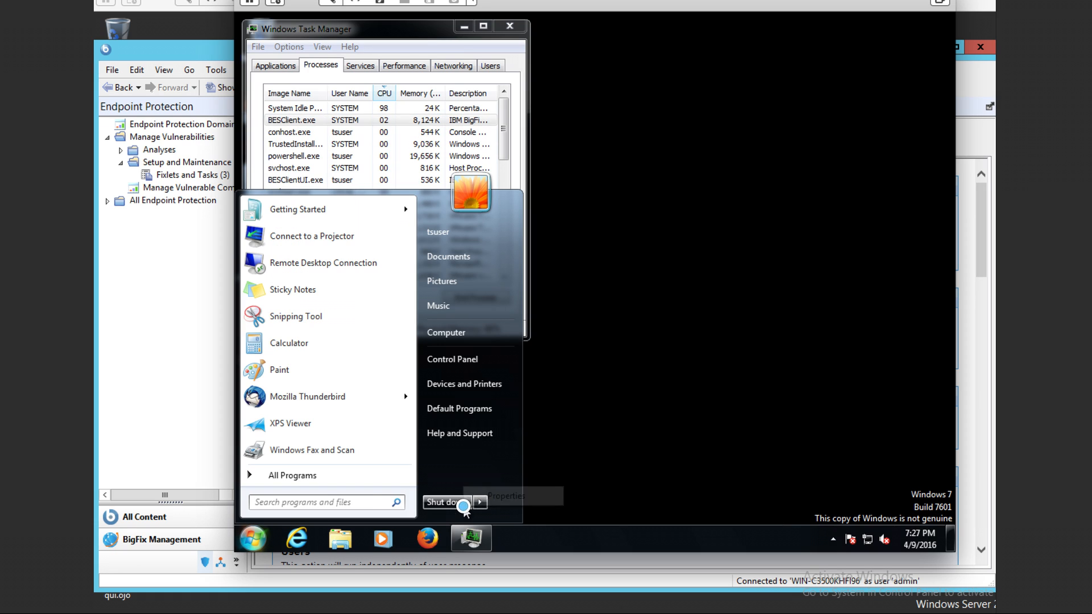
pyautogui.click(463, 506)
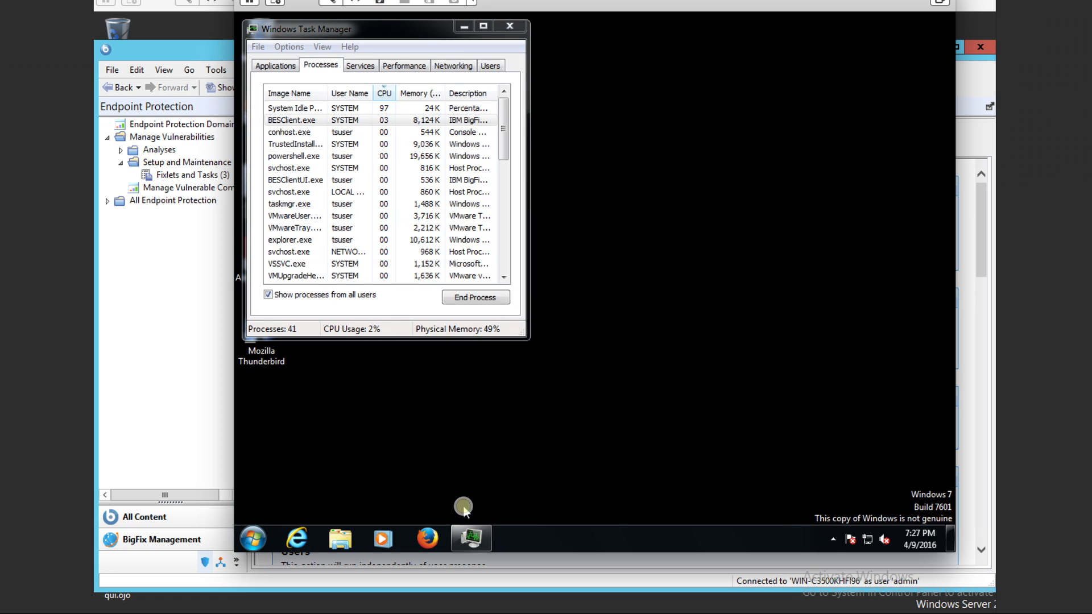
pyautogui.click(254, 537)
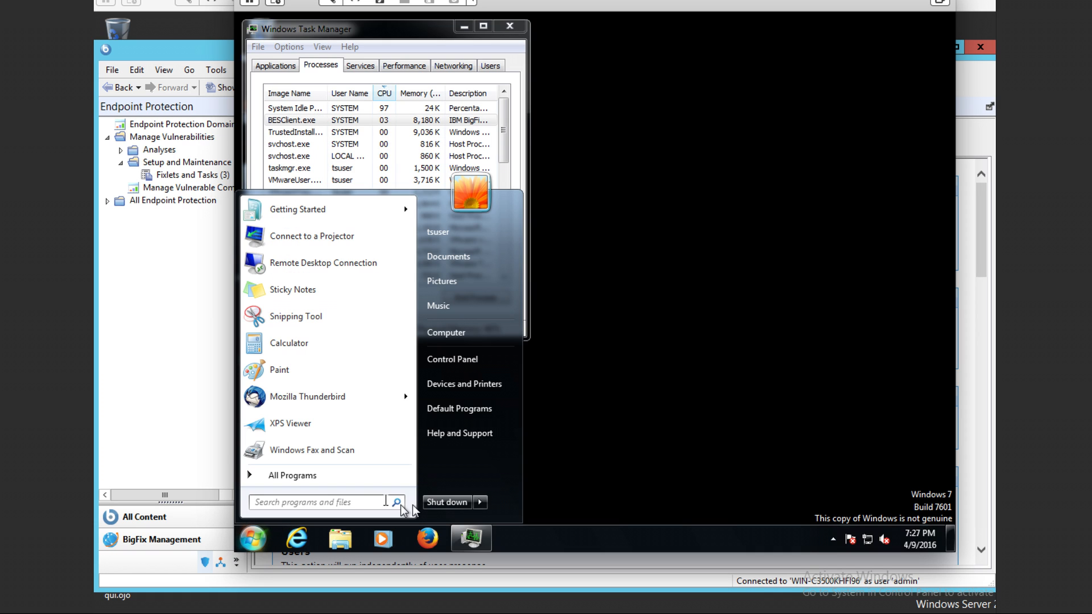
pyautogui.click(476, 503)
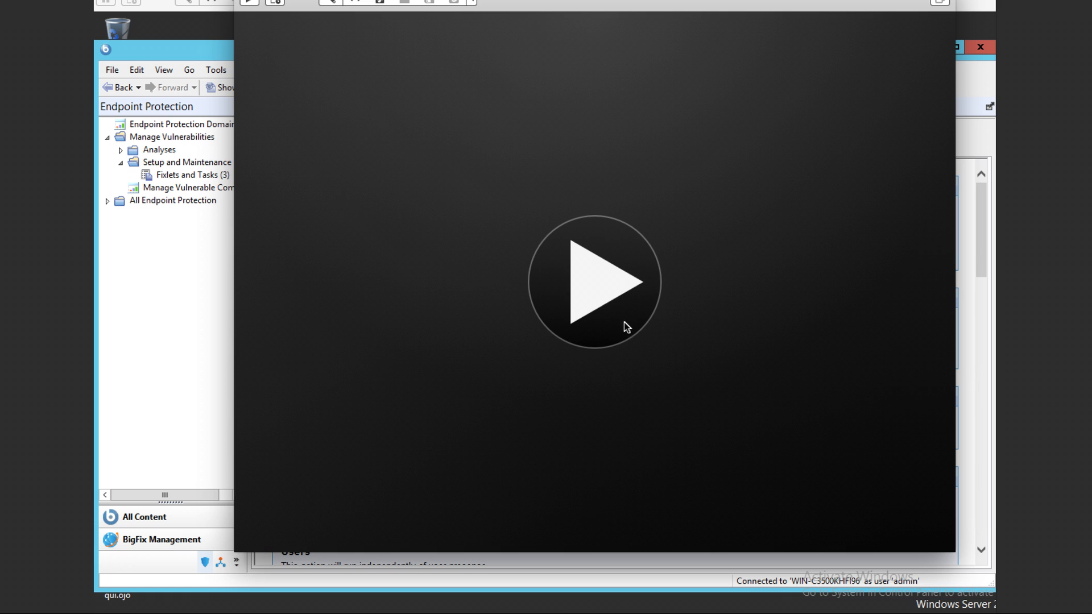
pyautogui.click(617, 289)
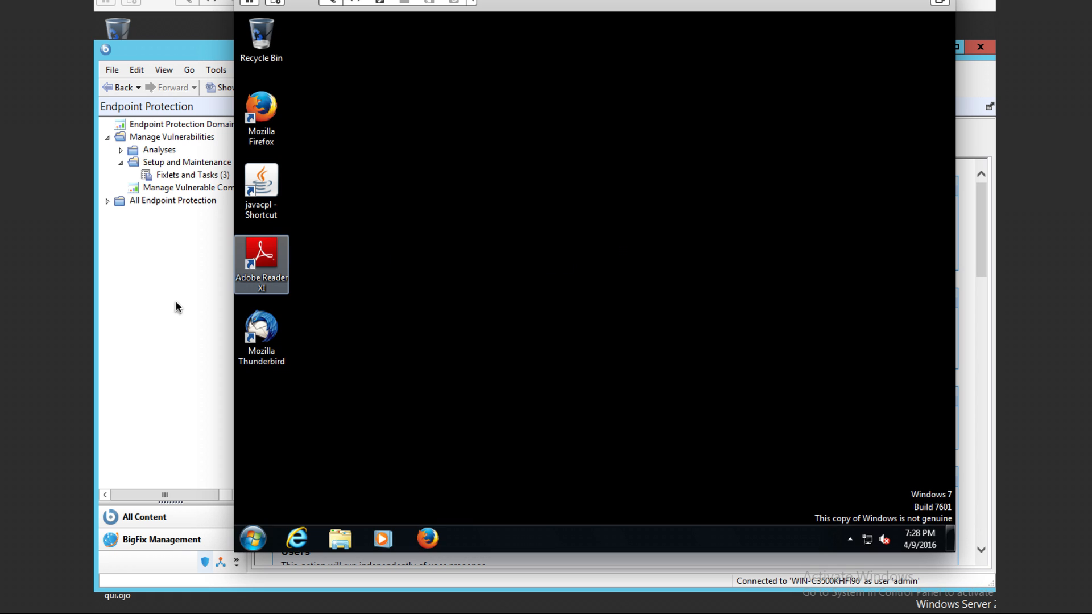
# Switch back to the BigFix Console, refresh it and check the applicable computers in the MS14-064 fixlet's default action without submitting it.
pyautogui.click(196, 279)
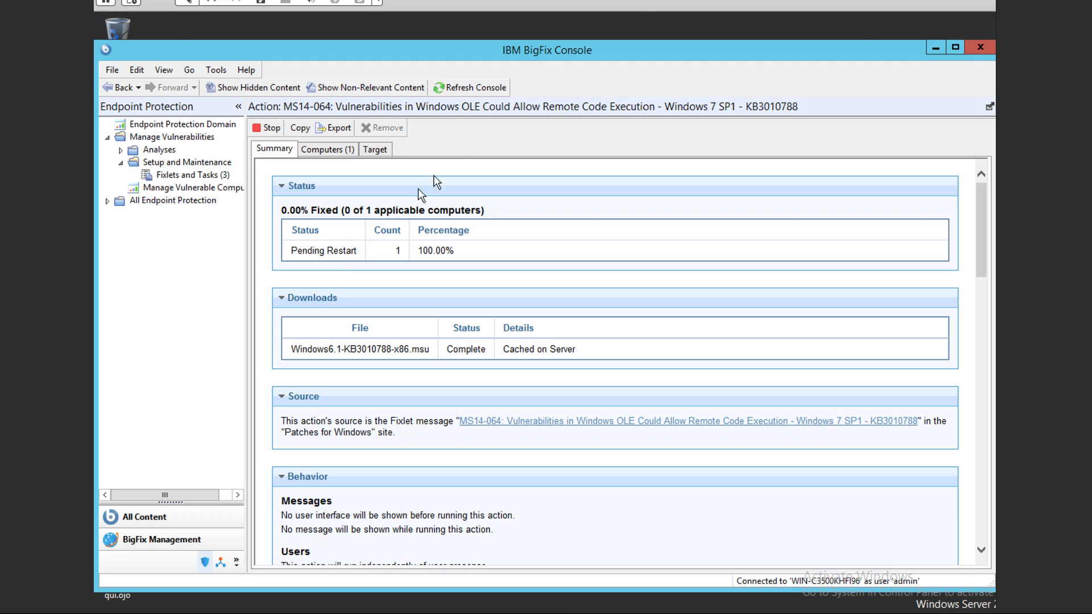
pyautogui.click(455, 87)
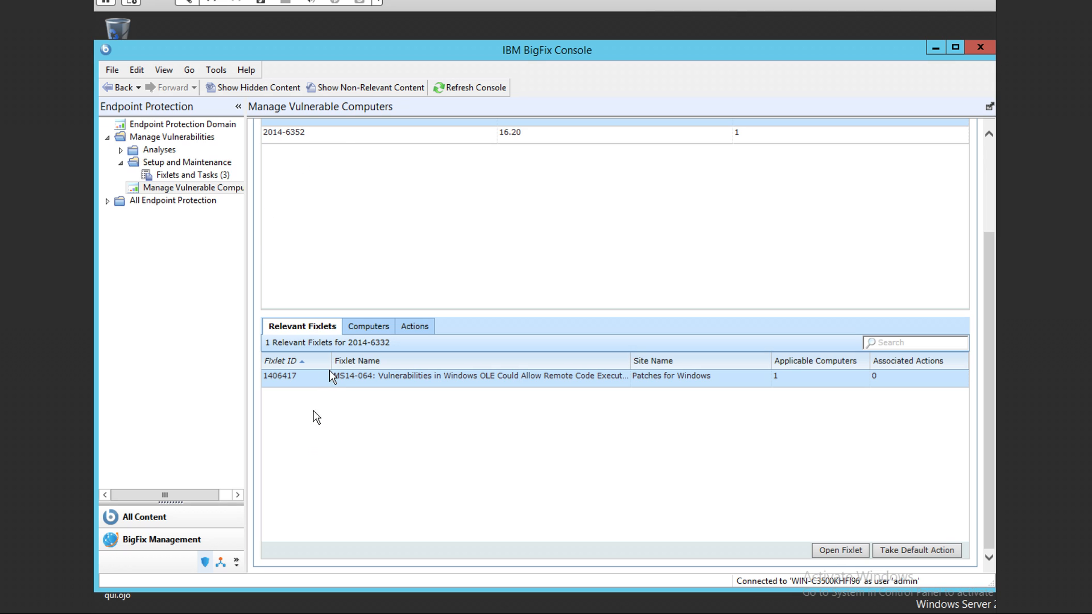
pyautogui.click(303, 377)
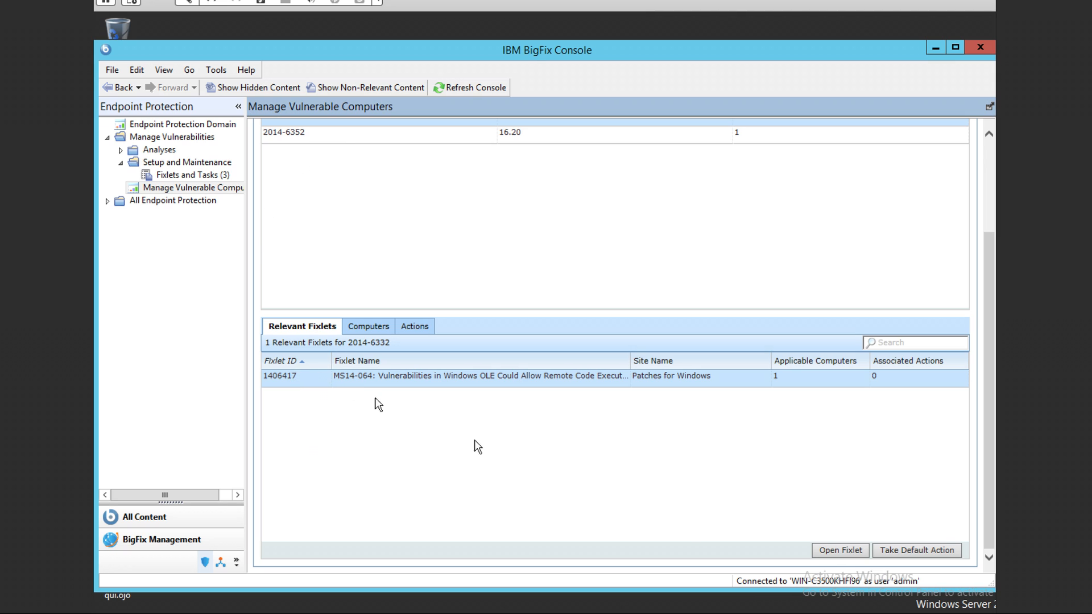
pyautogui.click(910, 553)
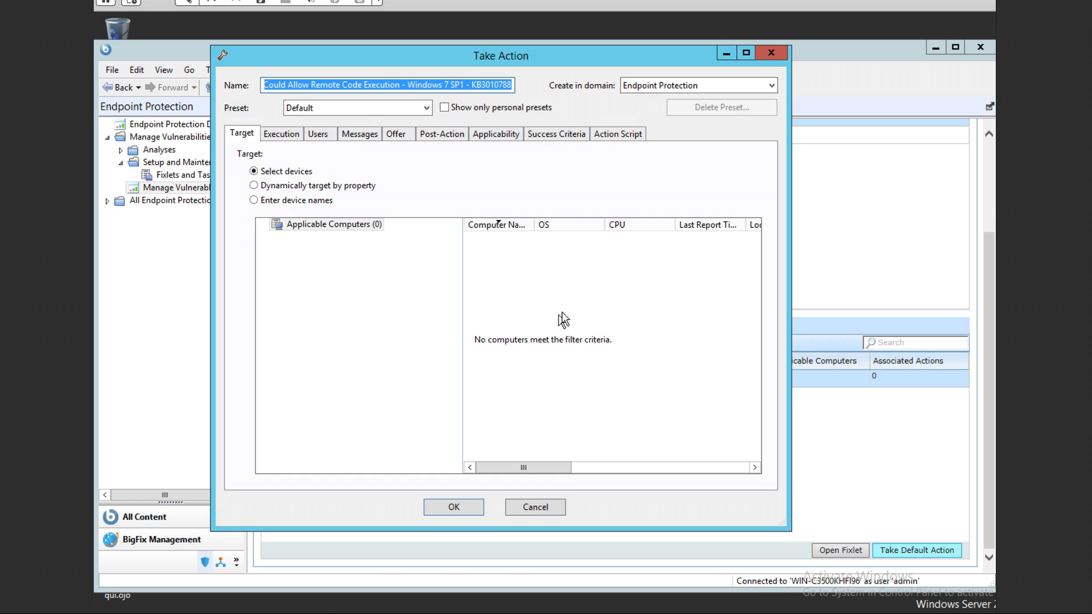
pyautogui.click(541, 508)
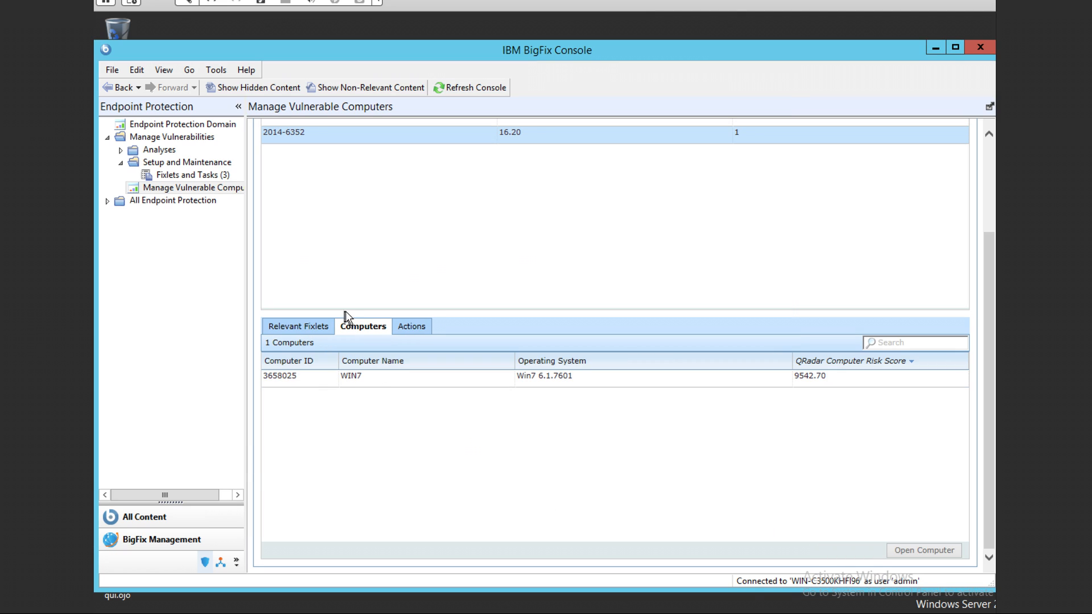
# Select WIN7 in the list of computers impacted by CVE 2014-6352.
pyautogui.click(308, 380)
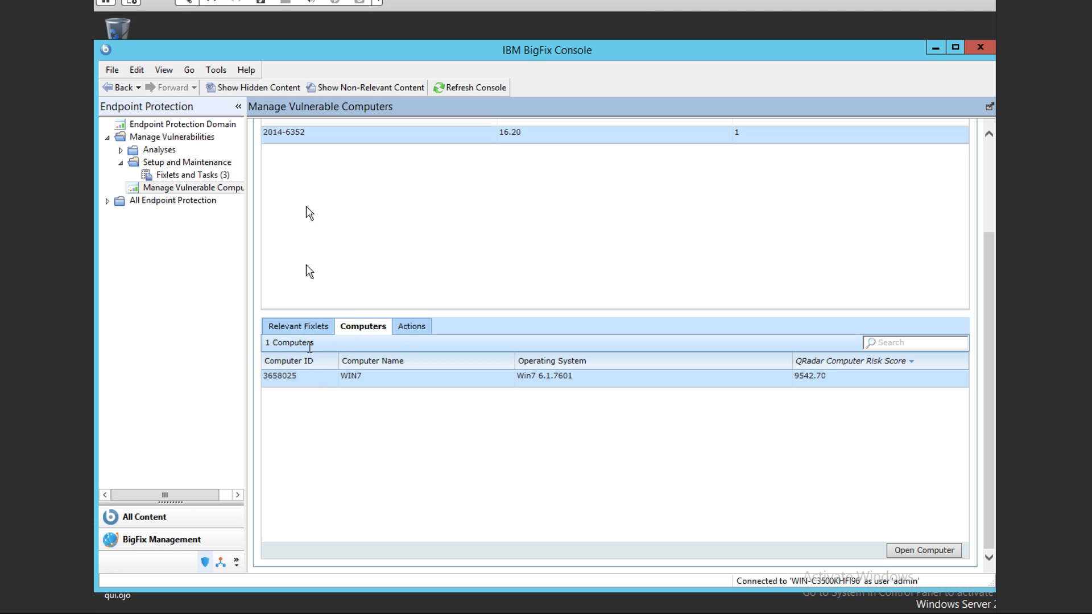